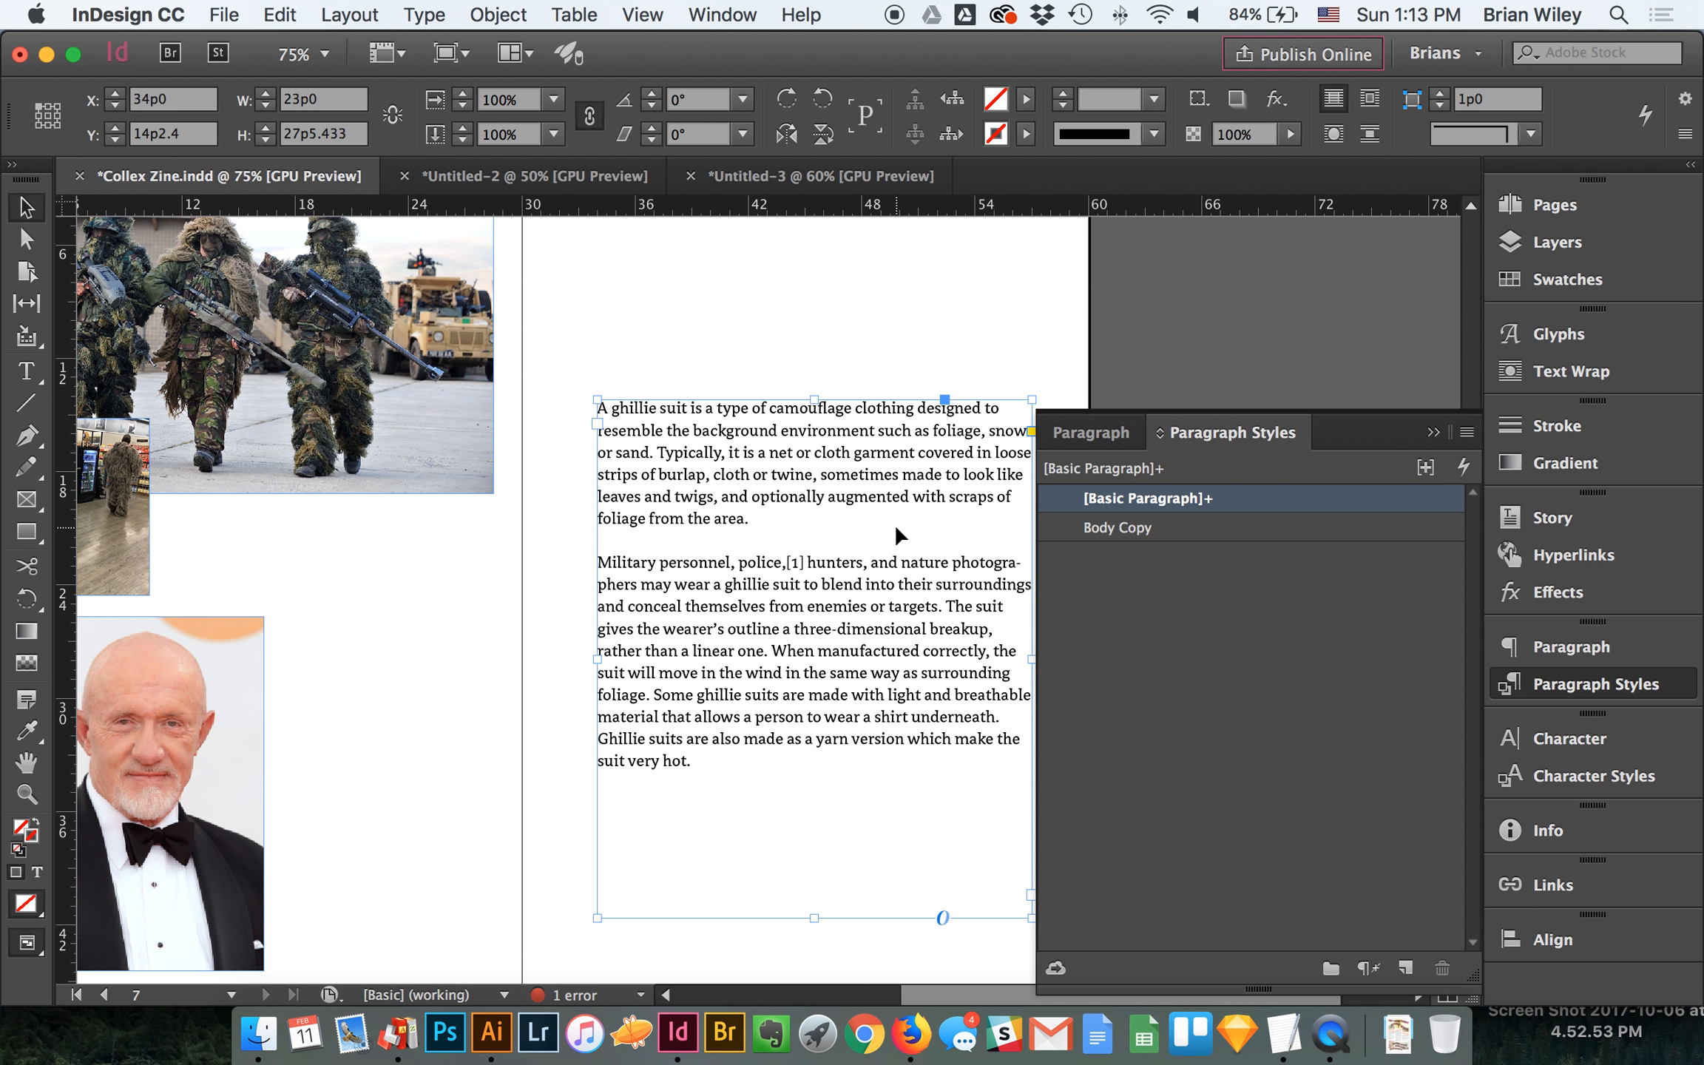
Step: Compare the ghillie suit body text on pages 5 and 7 and check the character formatting of the page 7 text
scroll(895, 522, "up", 15)
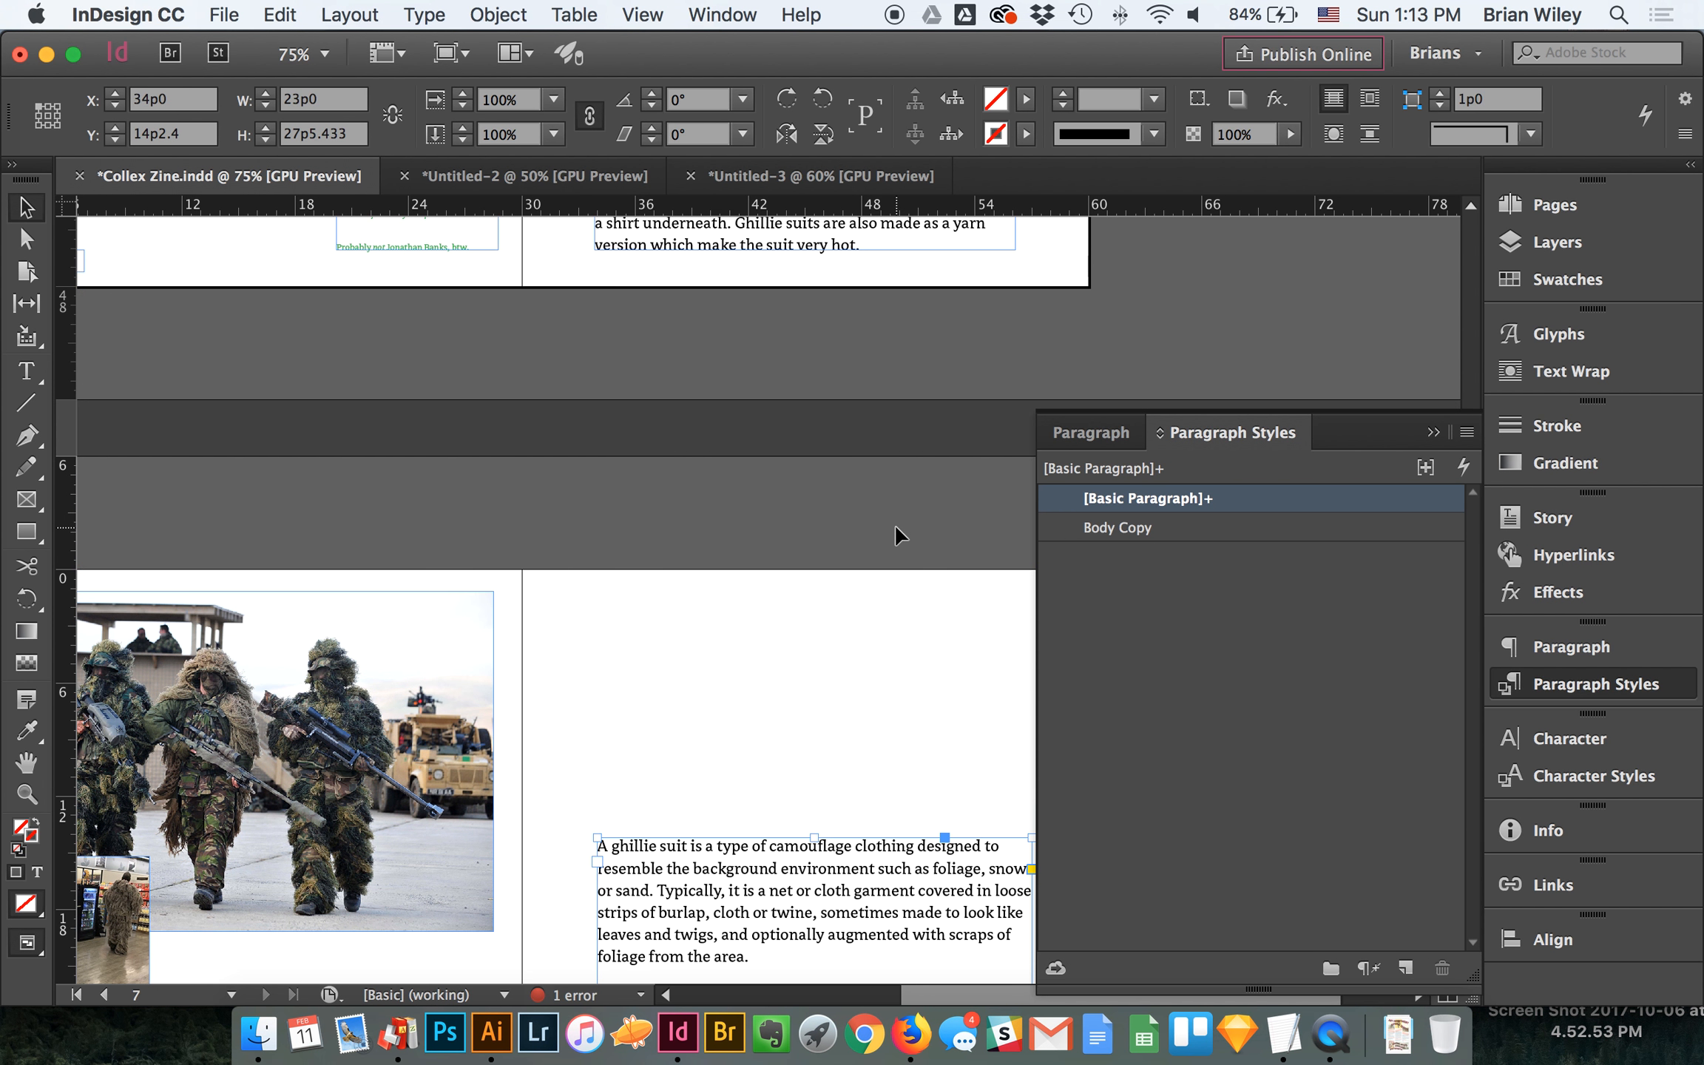
scroll(895, 523, "down", 15)
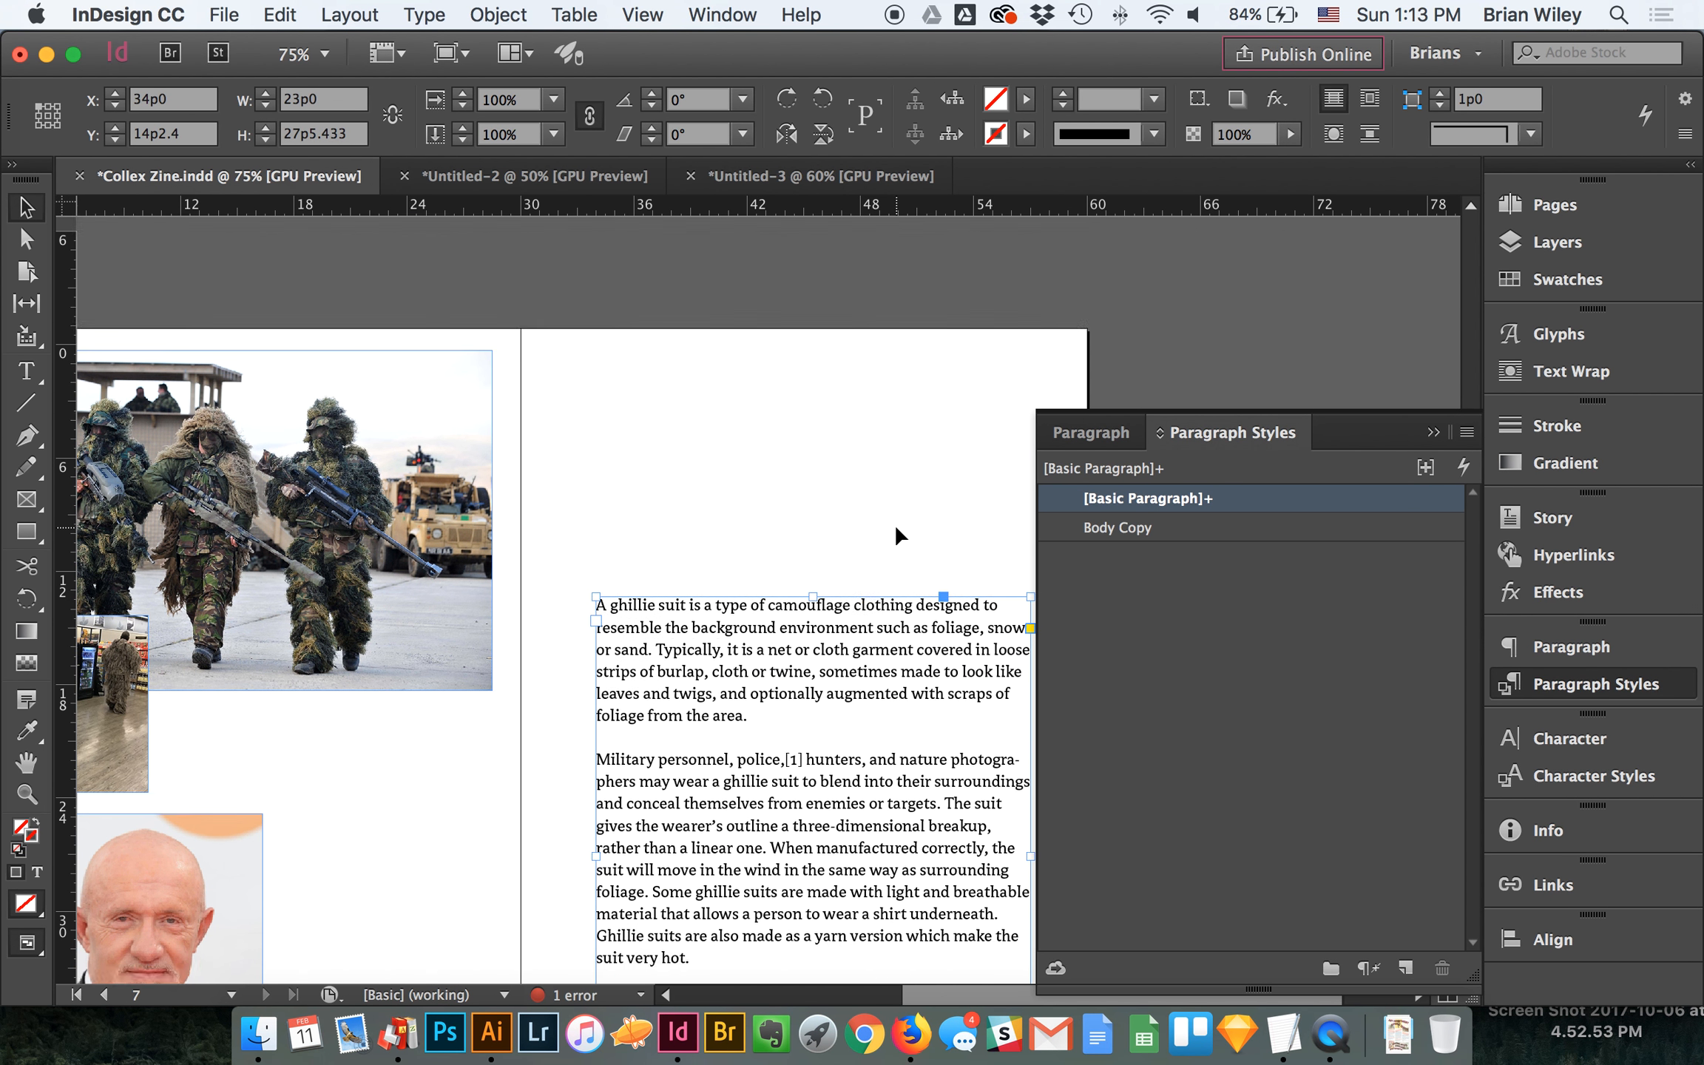
scroll(895, 525, "up", 15)
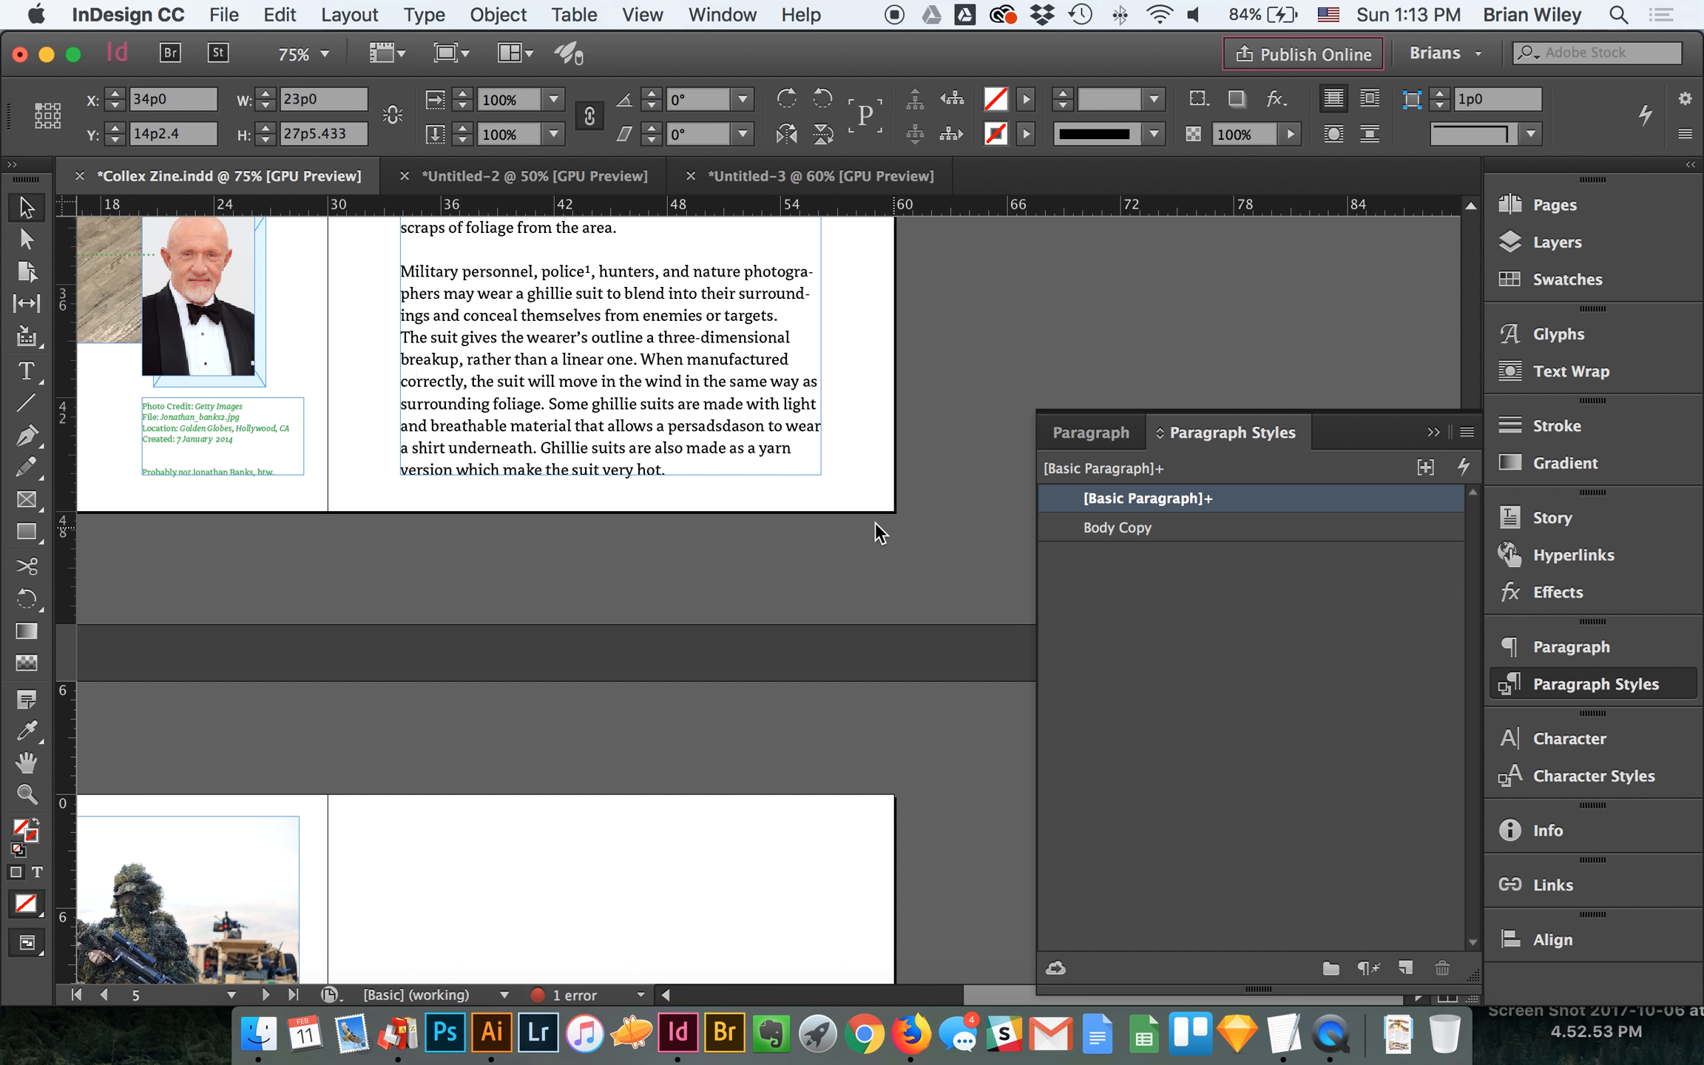
left_click(818, 538)
scroll(802, 588, "up", 3)
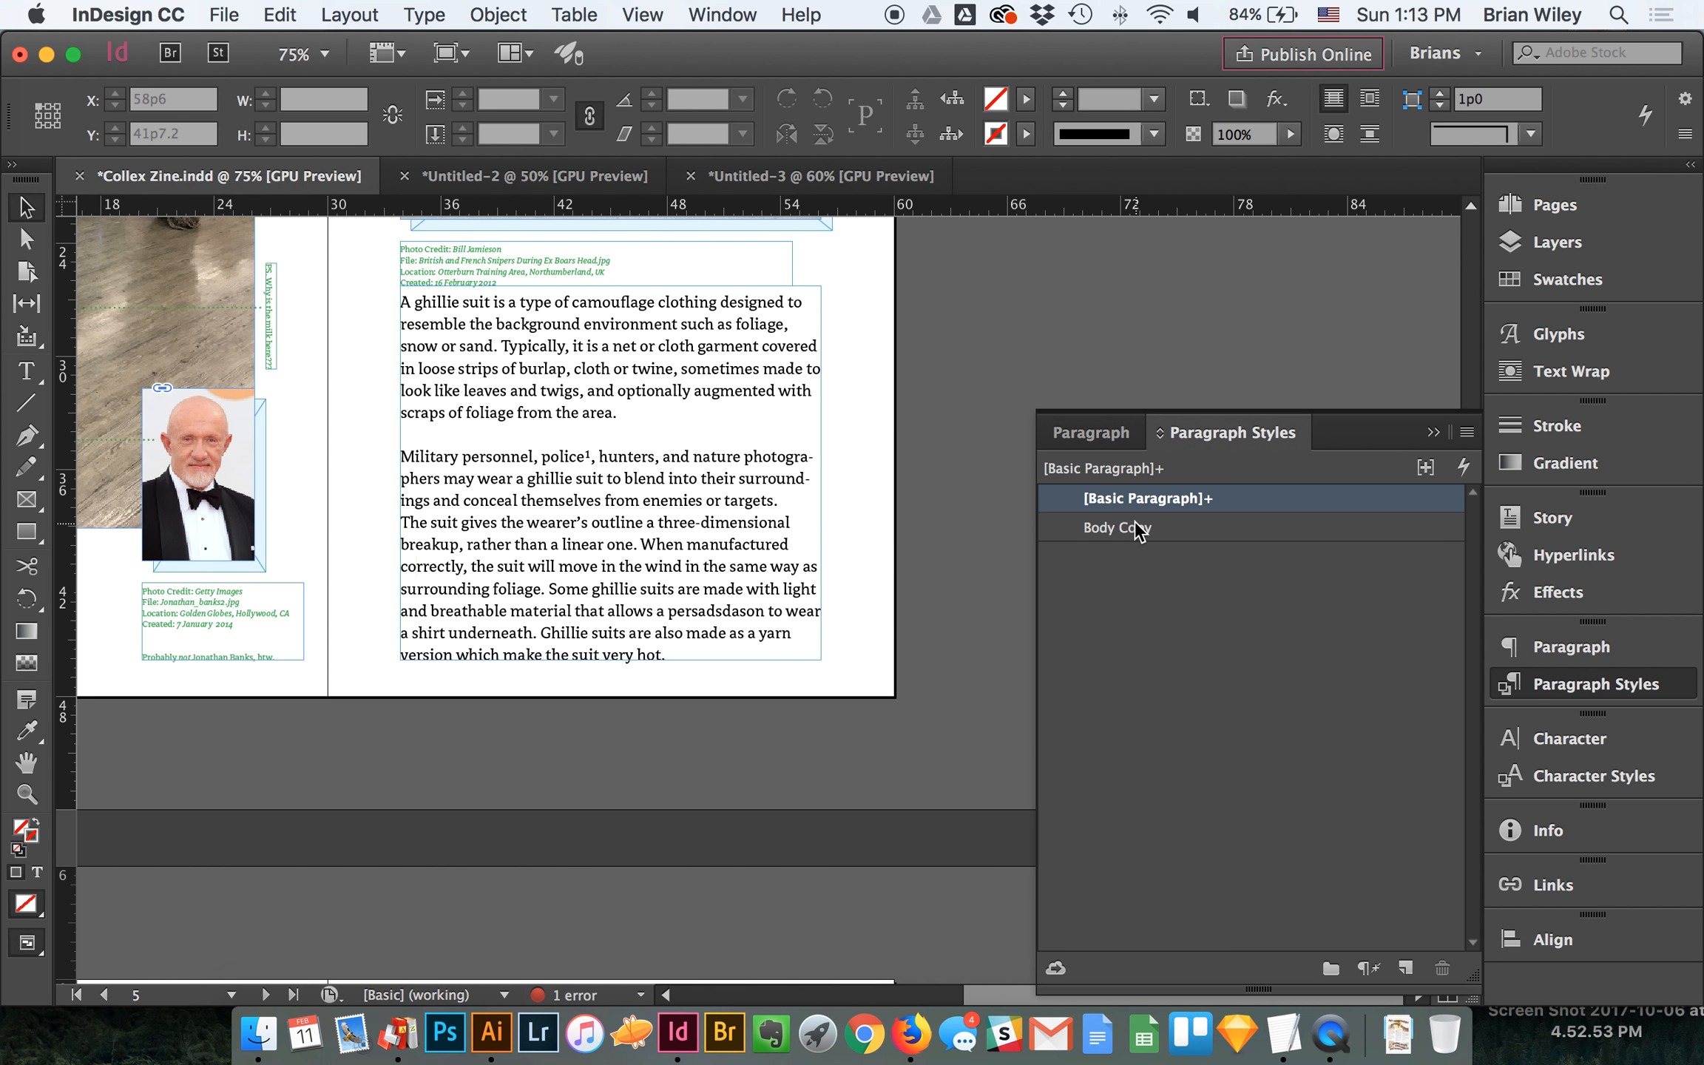
scroll(916, 605, "down", 20)
double_click(651, 568)
left_click_drag(635, 867, 346, 505)
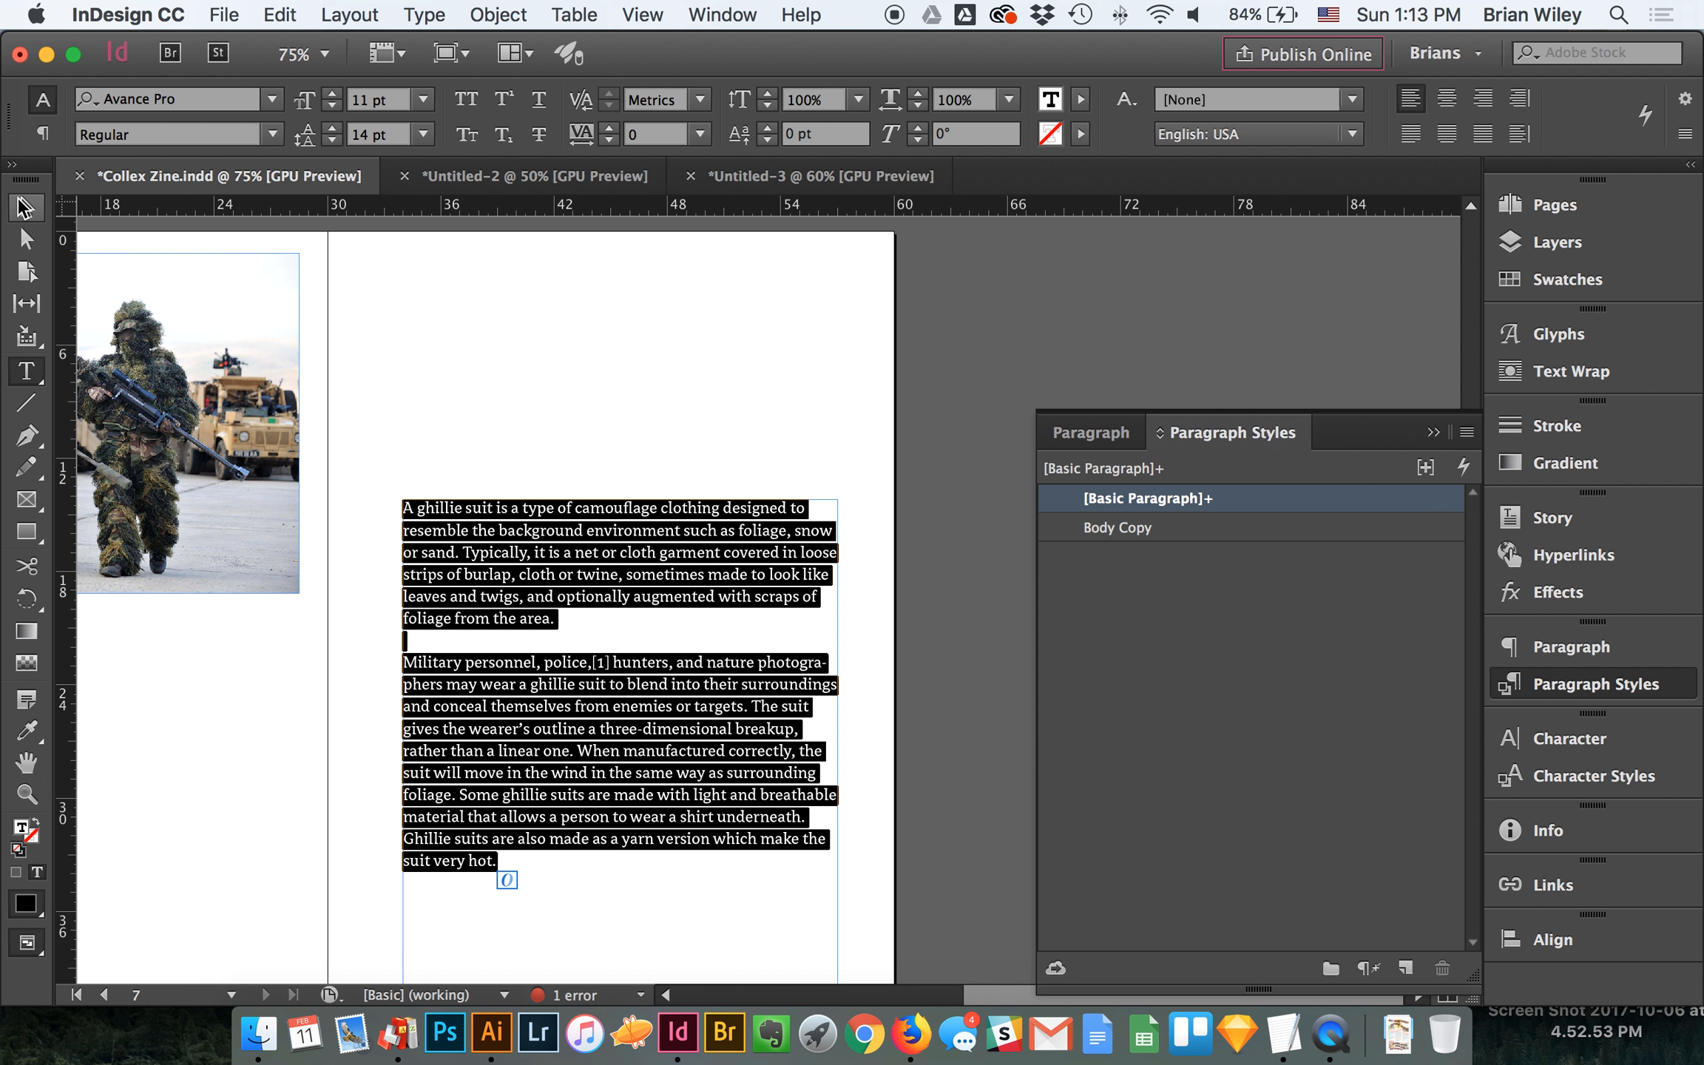
left_click(25, 207)
left_click(631, 423)
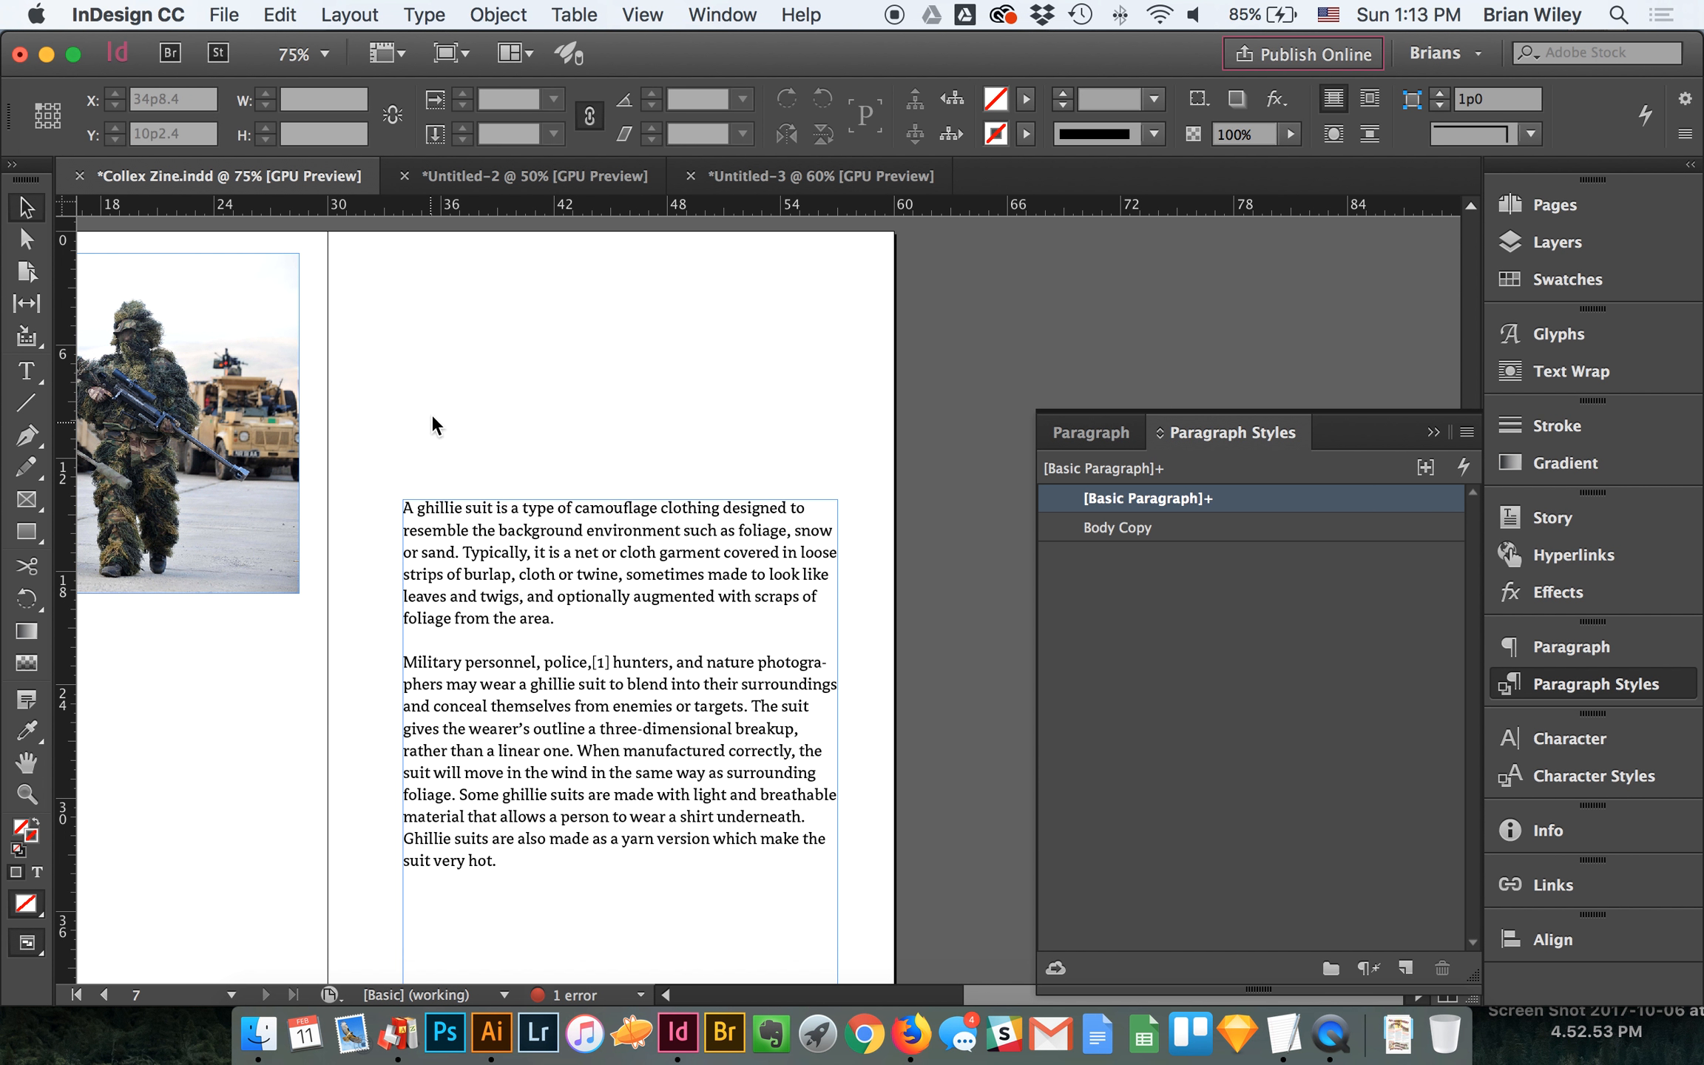
scroll(433, 414, "up", 15)
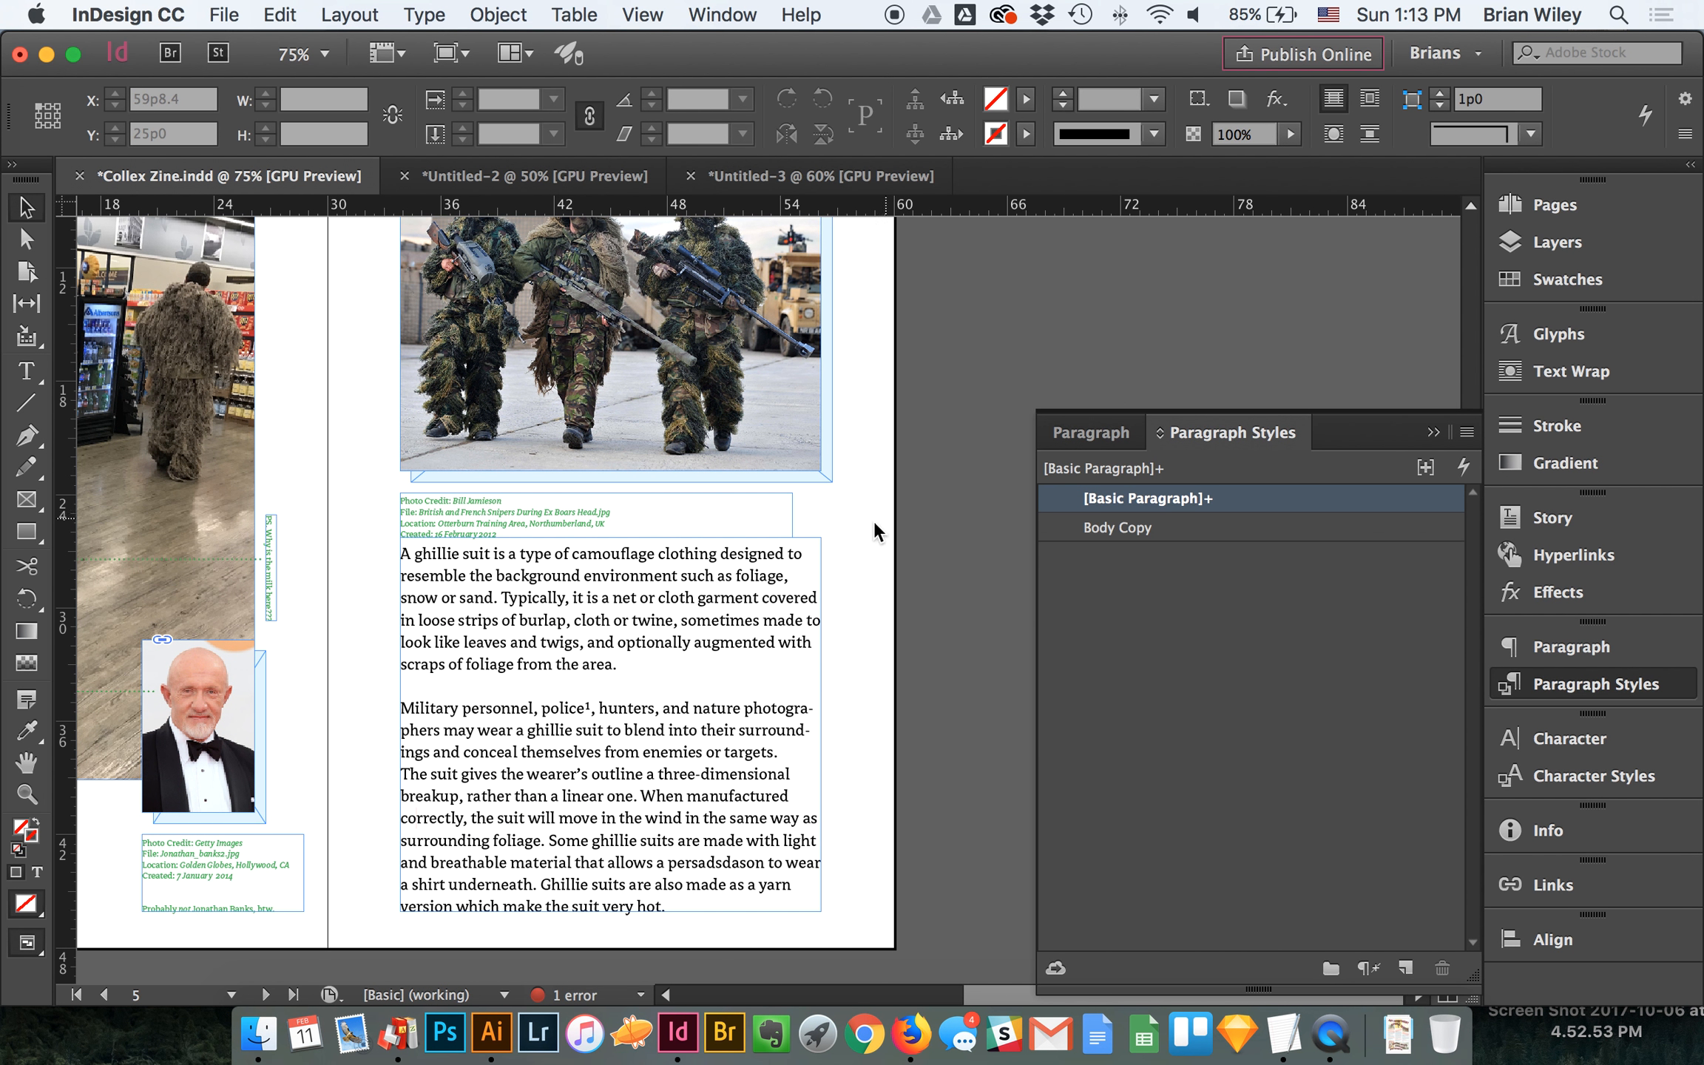
scroll(836, 551, "down", 15)
scroll(835, 551, "up", 11)
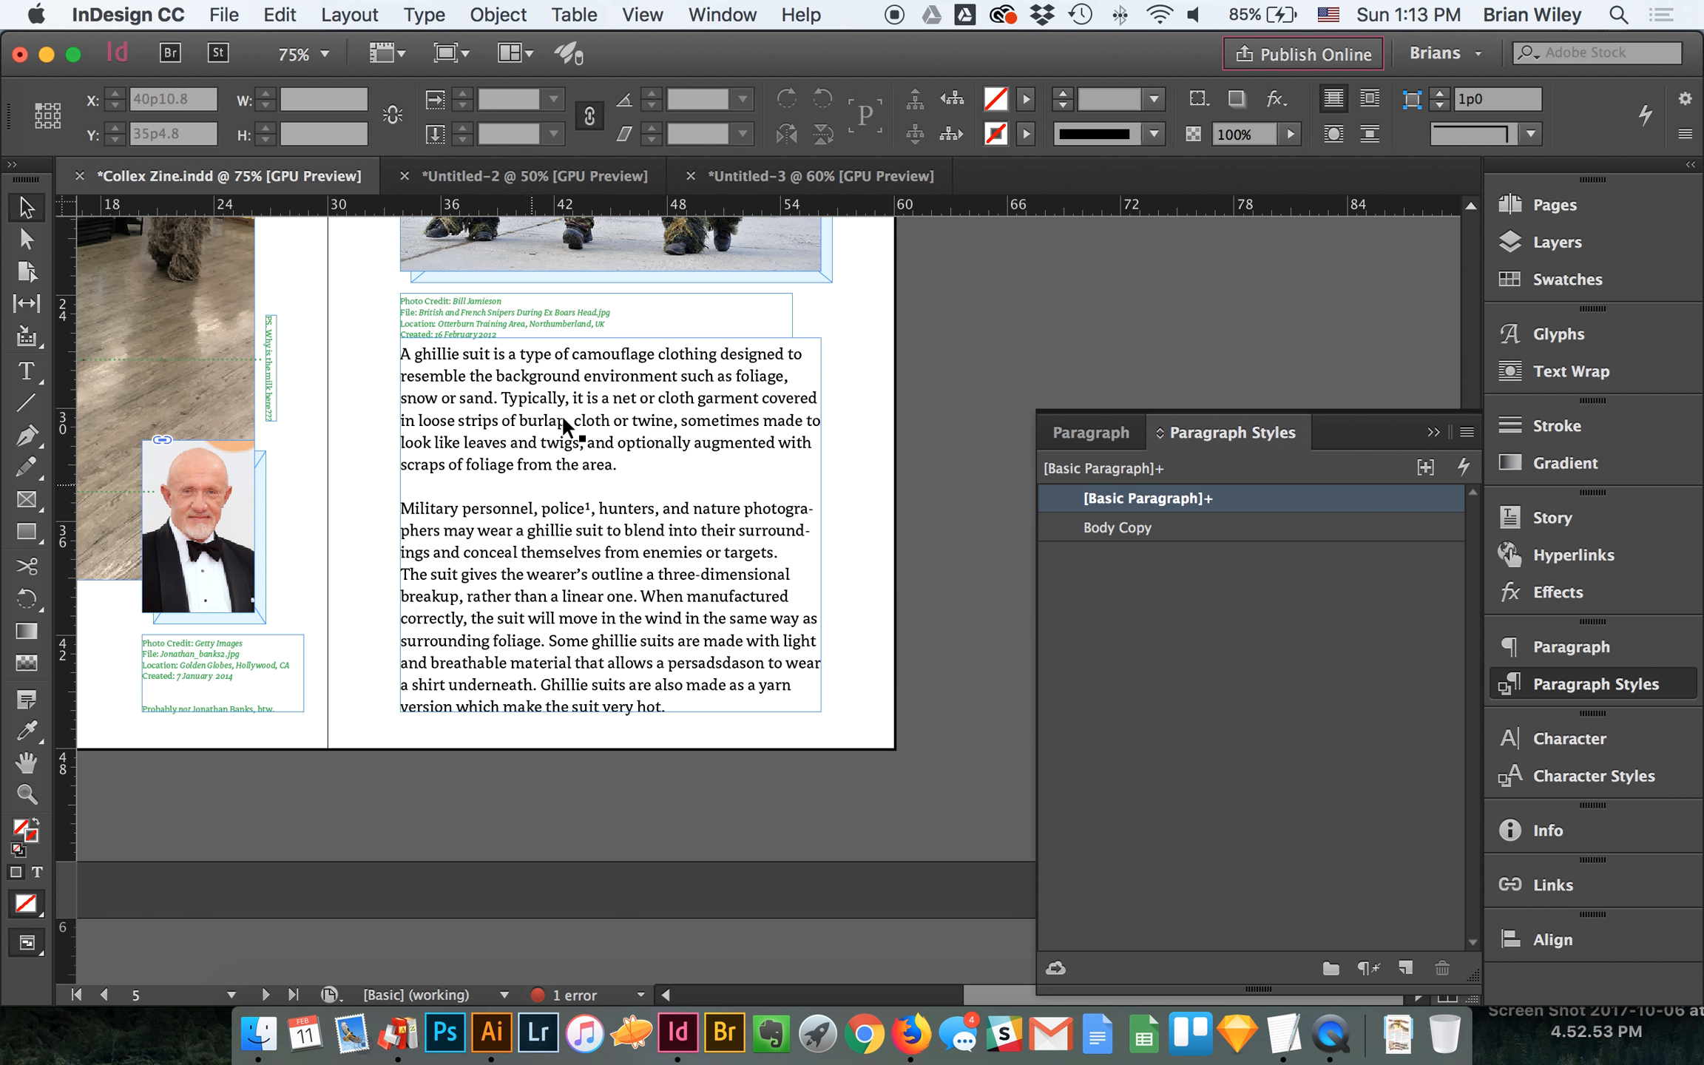
Step: Try a 12 pt font size in the Body Copy paragraph style's basic character formats and discard the change
double_click(1182, 520)
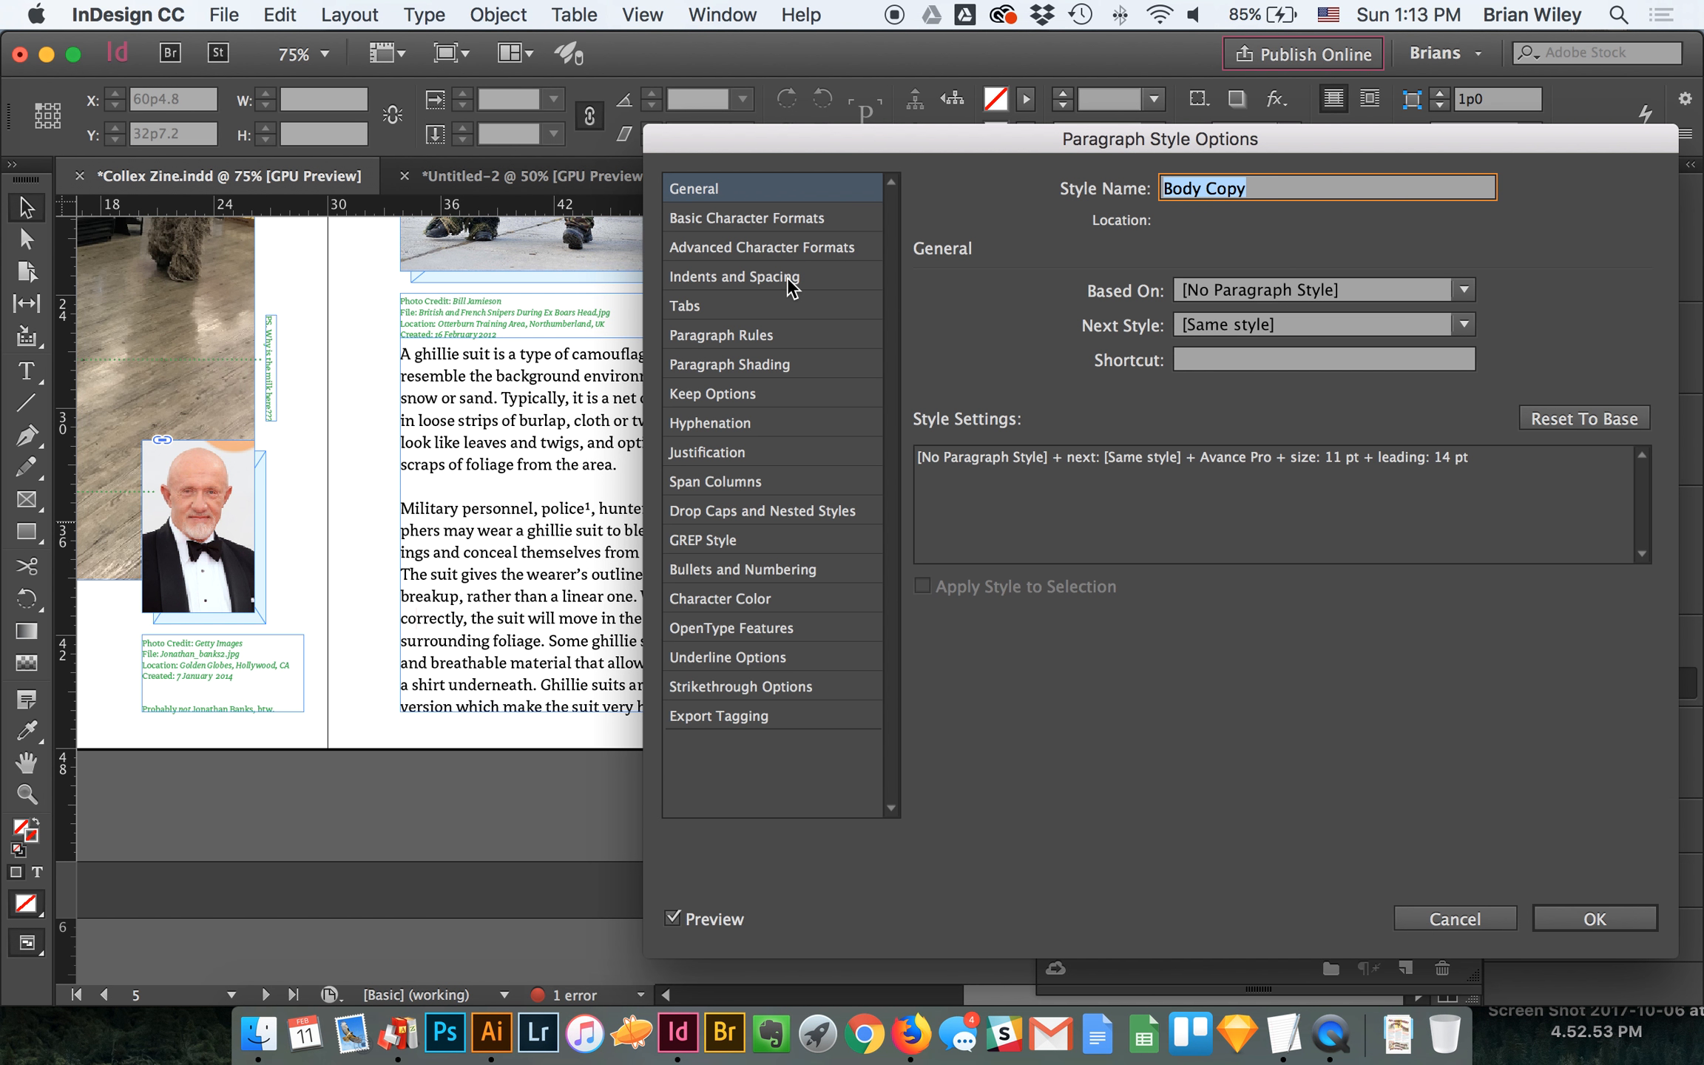
left_click(736, 219)
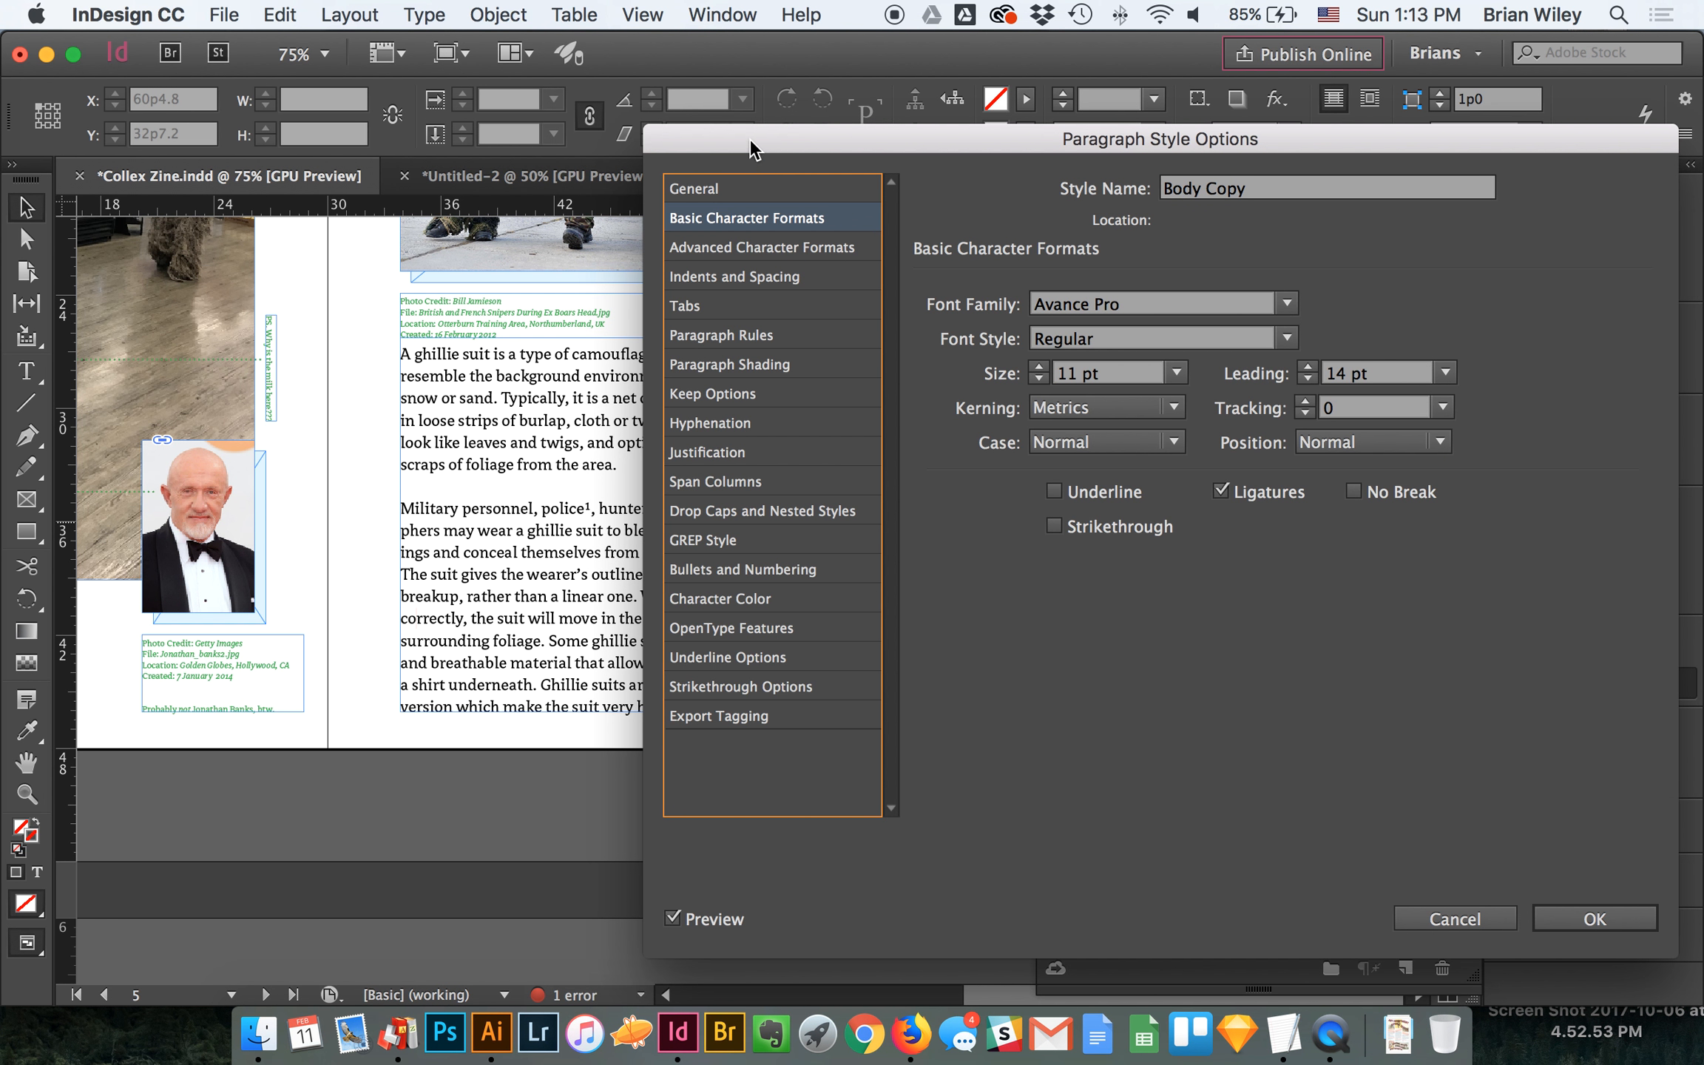
left_click_drag(751, 148, 1003, 188)
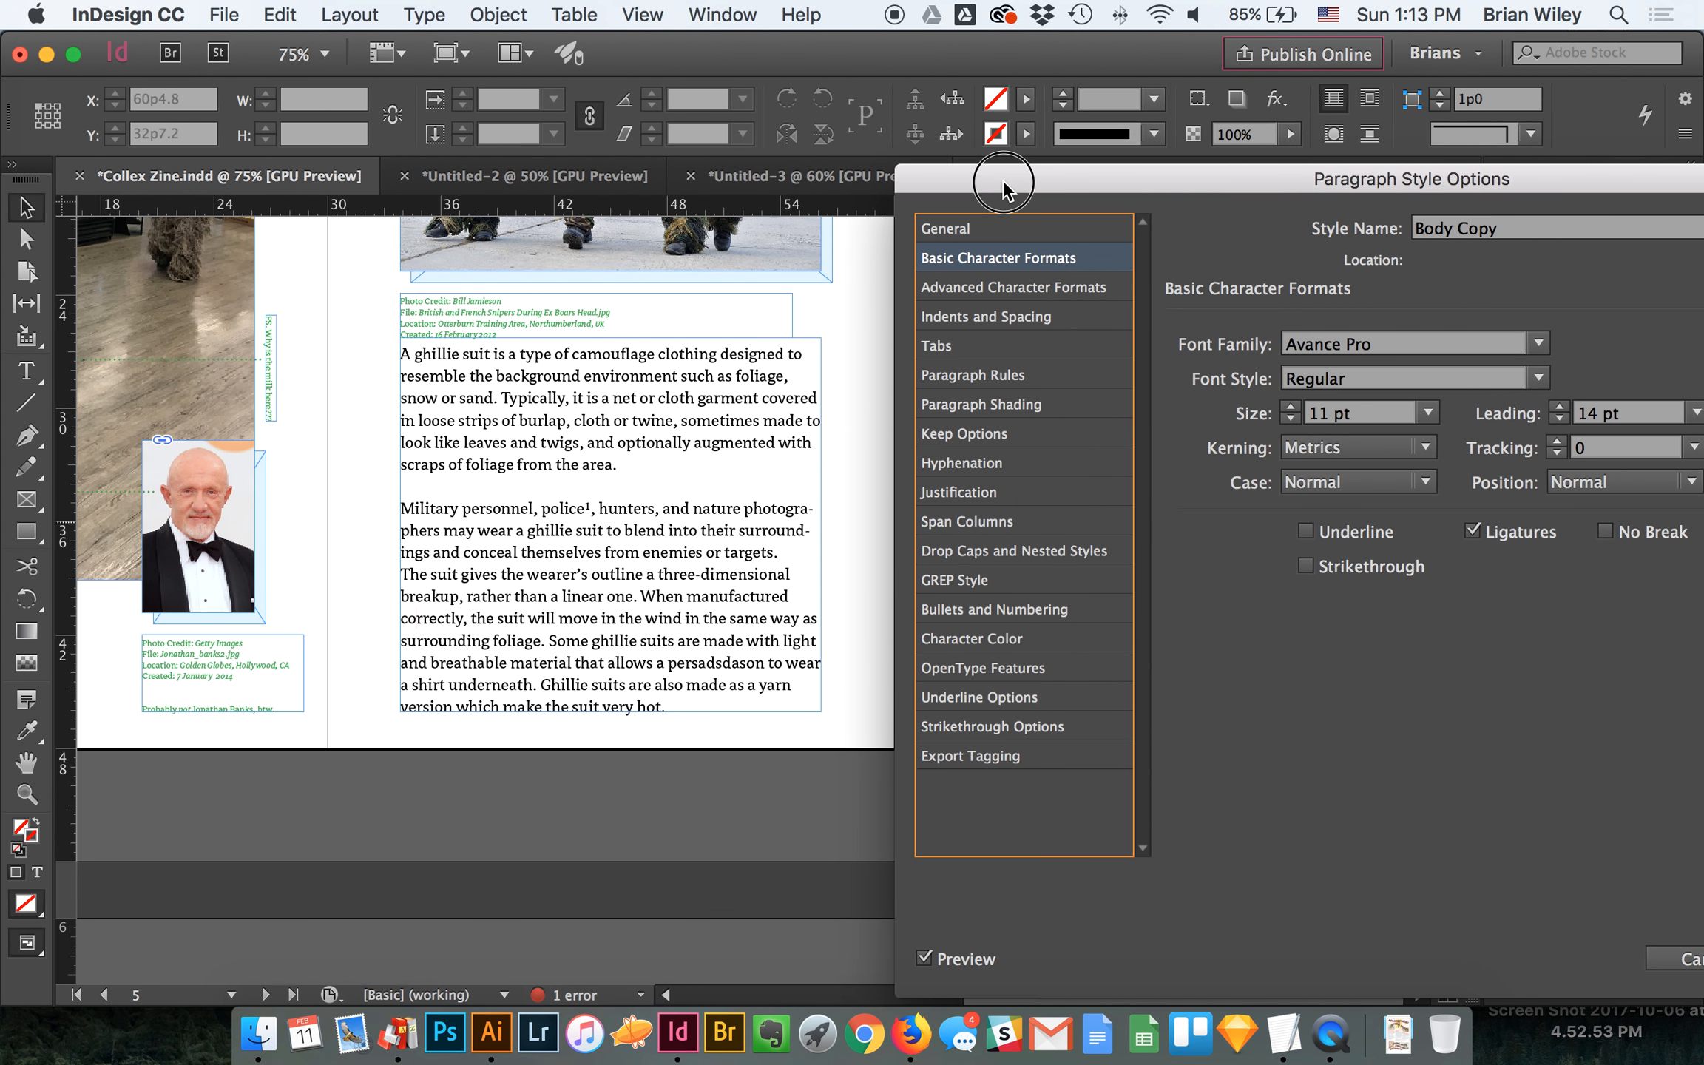
left_click(1292, 407)
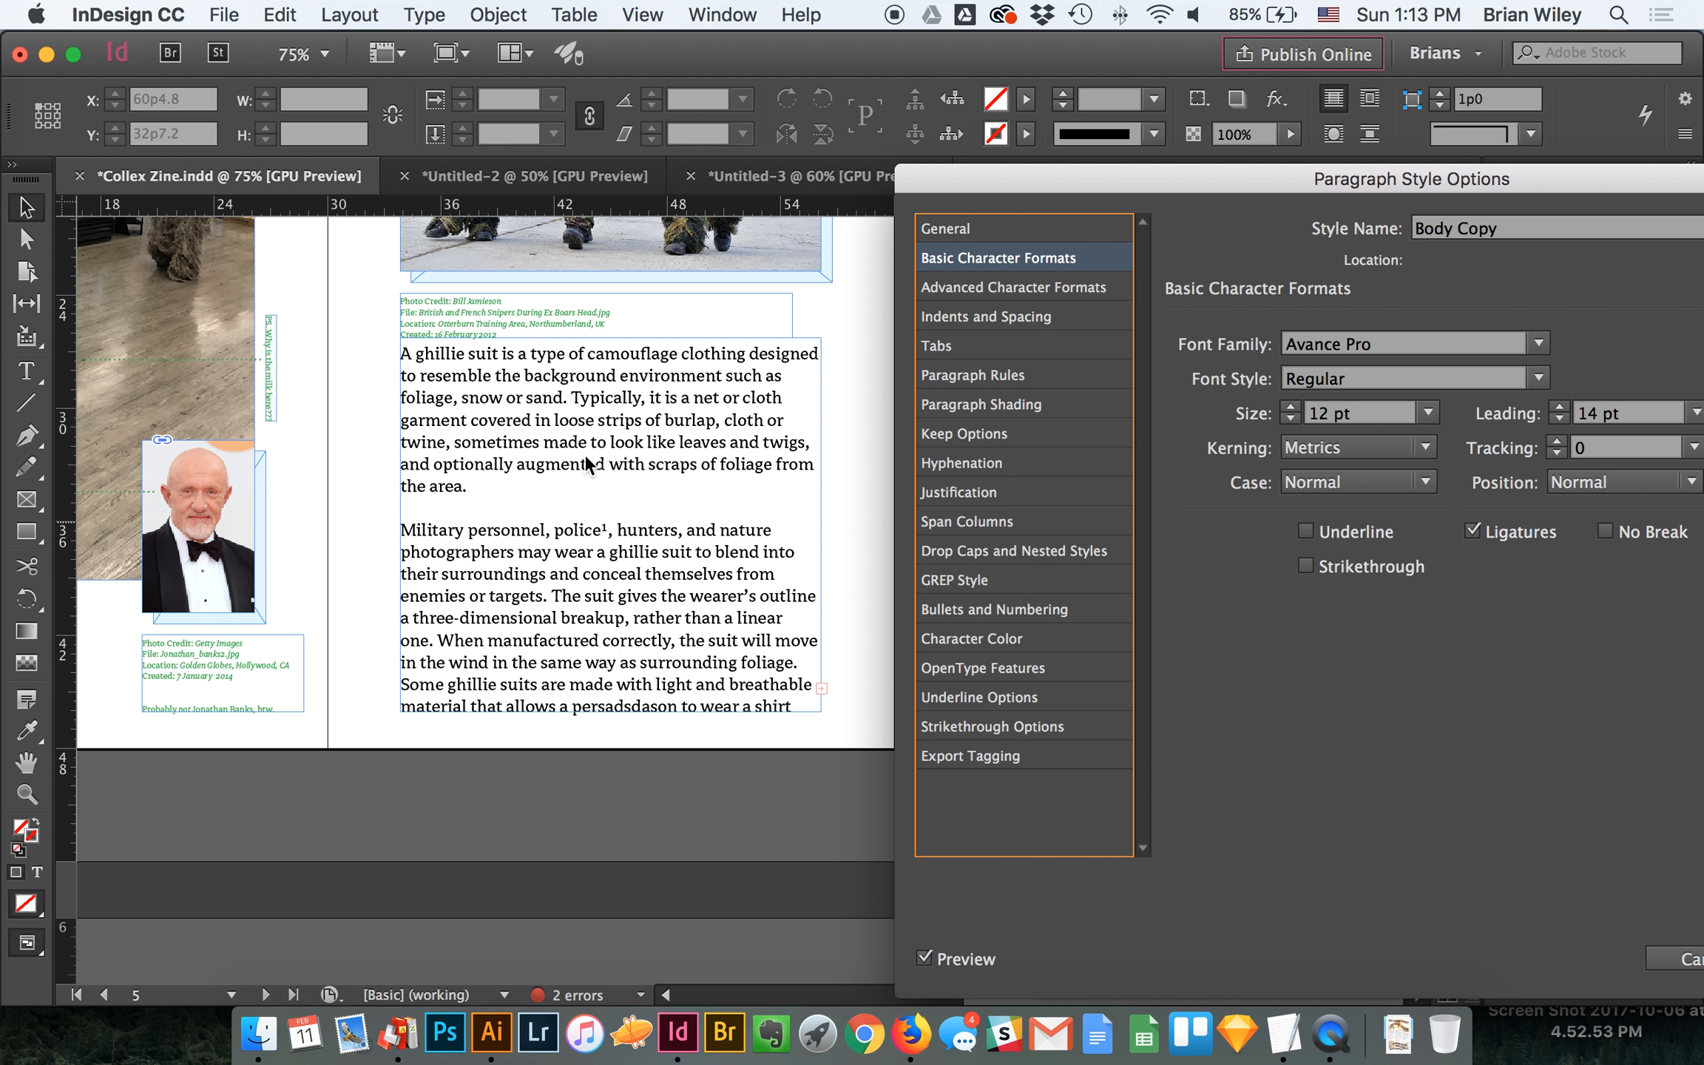
left_click(1290, 420)
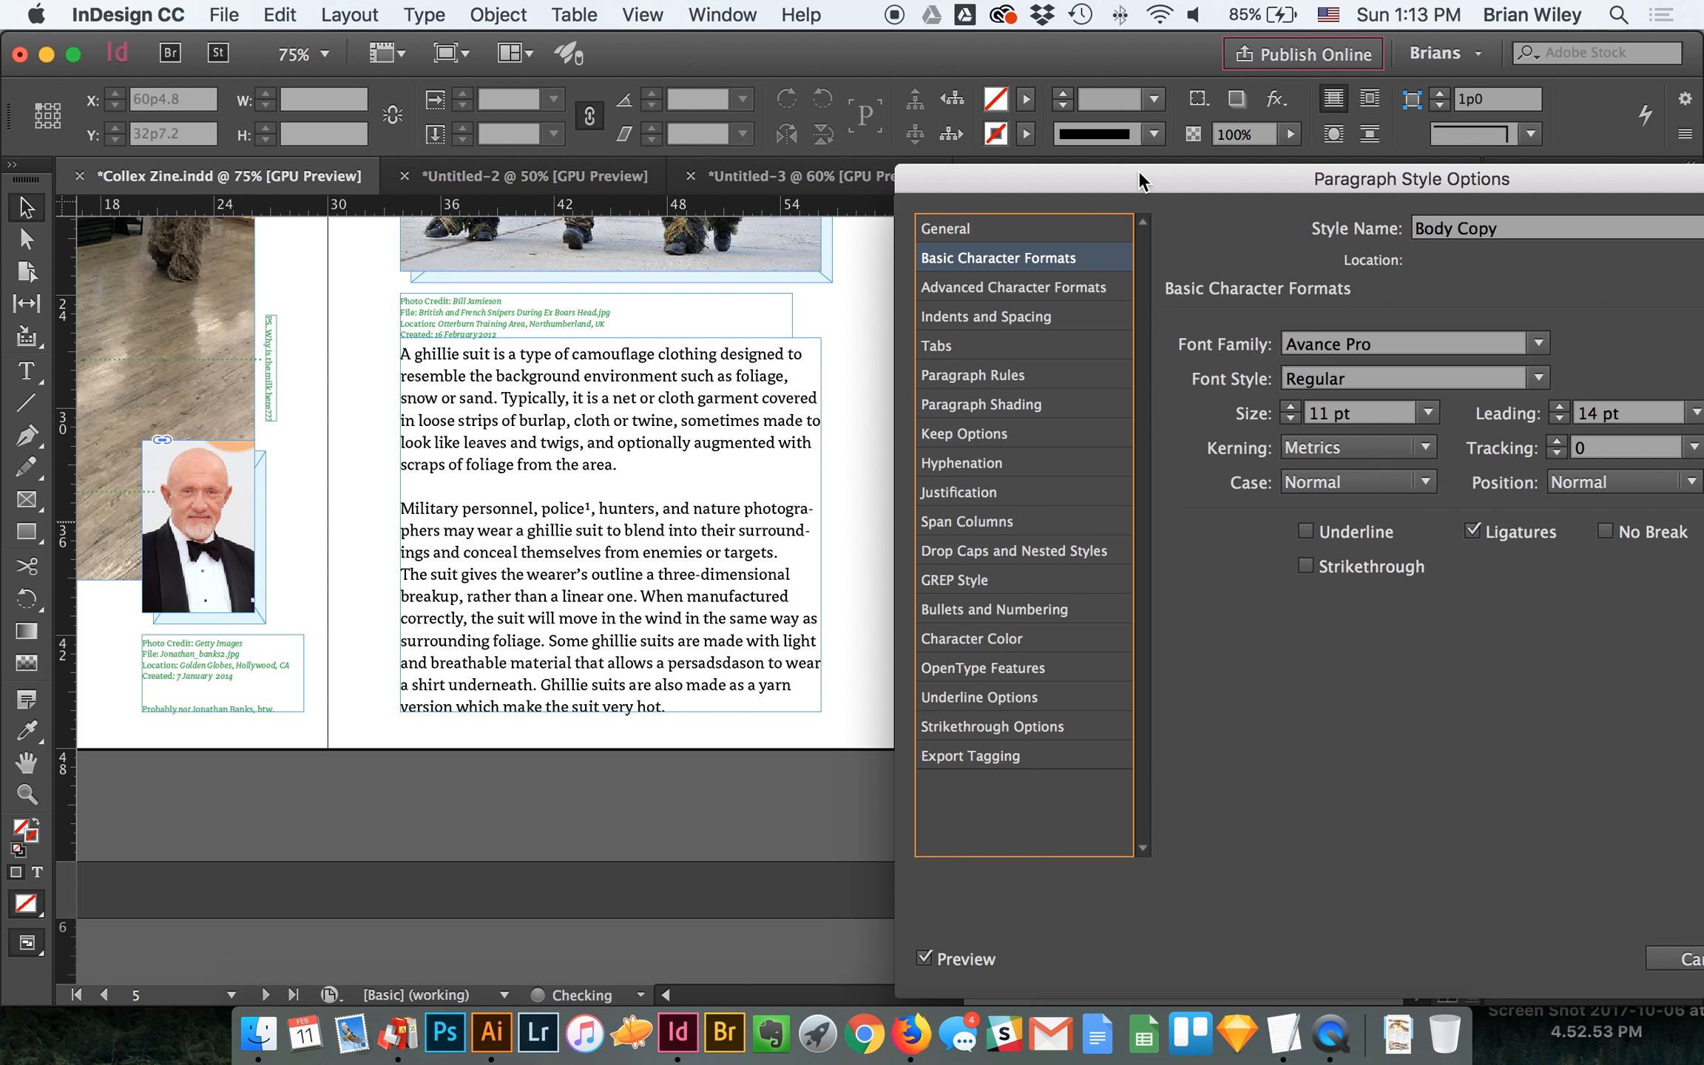
left_click_drag(1138, 180, 1055, 125)
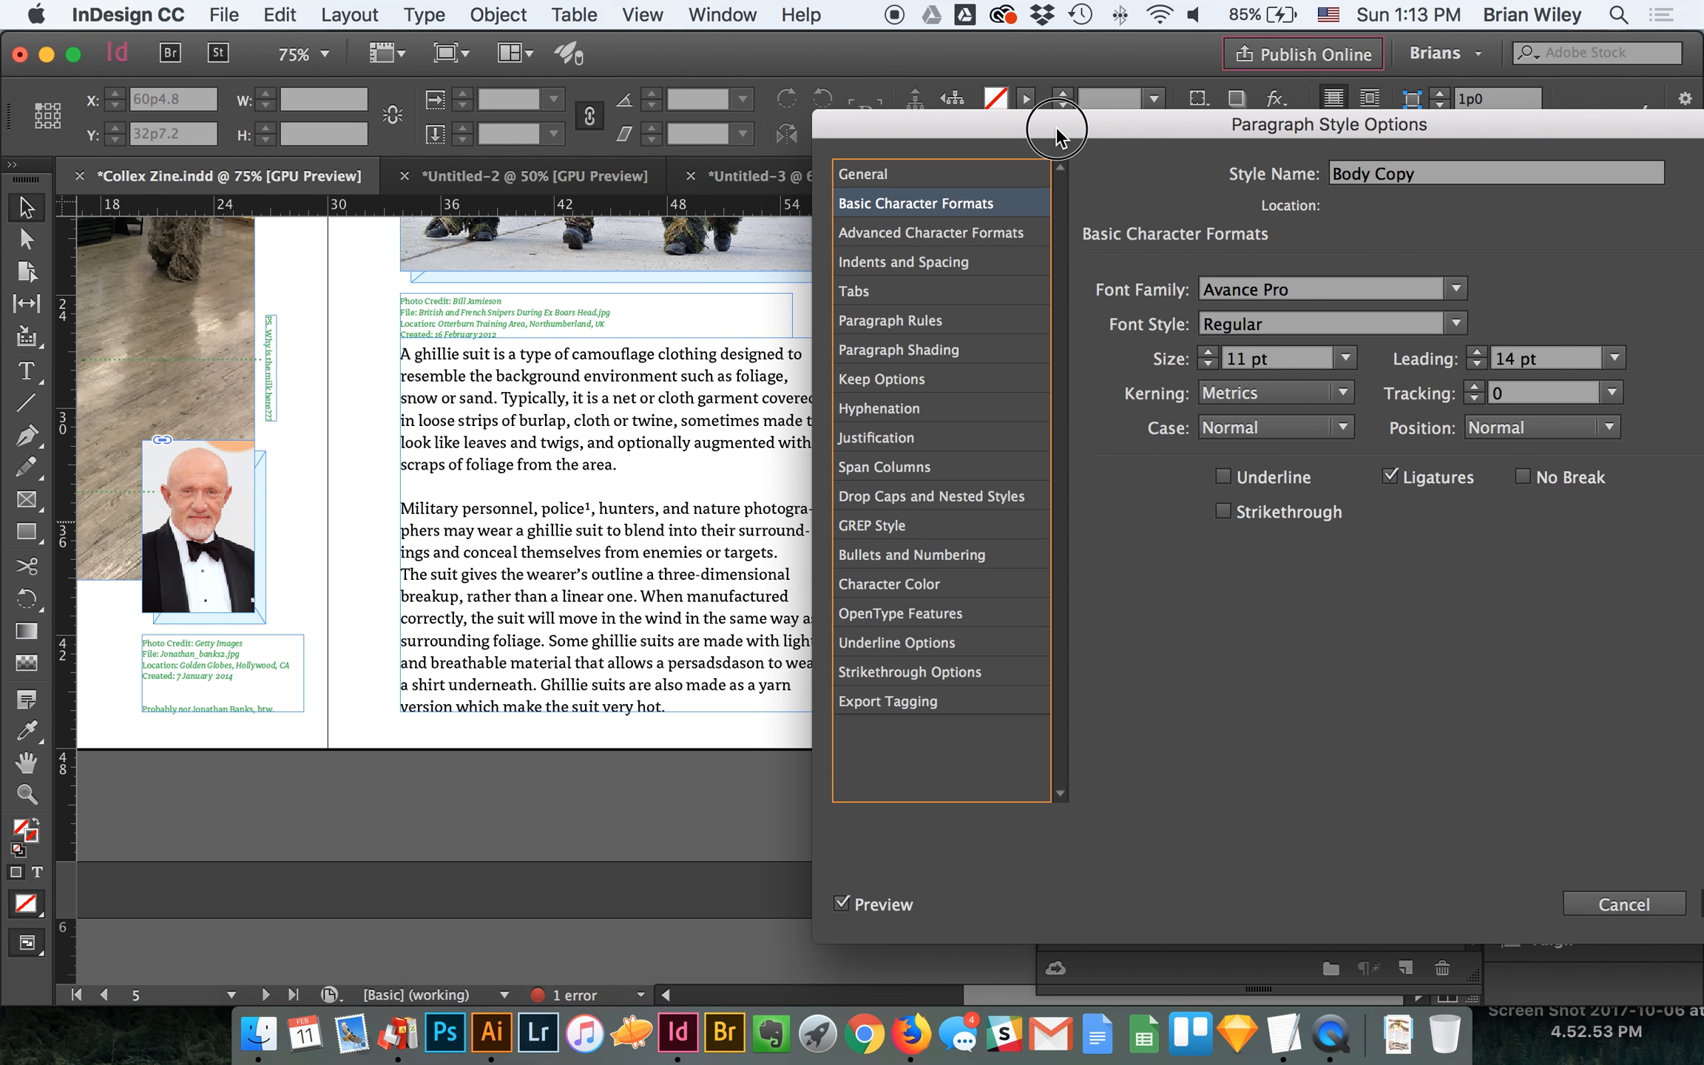
mouse_move(1058, 129)
left_mouse_down()
mouse_move(844, 127)
mouse_move(1032, 115)
left_mouse_up()
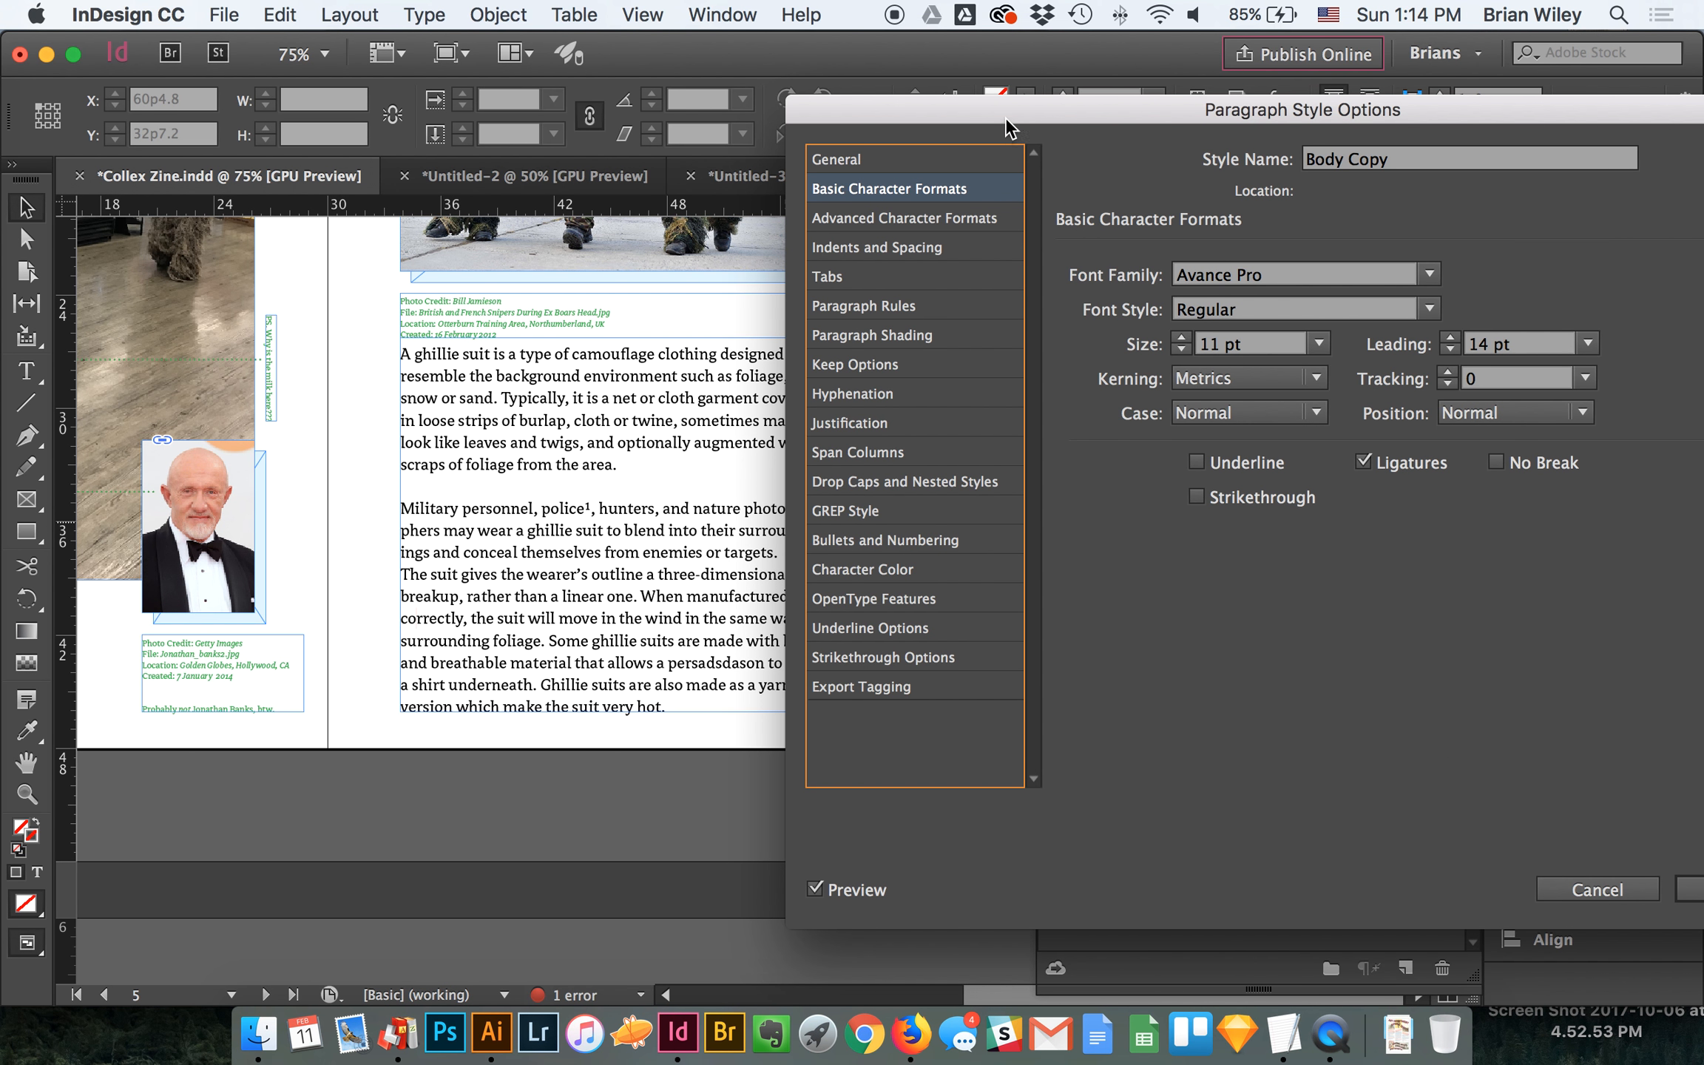
left_click_drag(1010, 124, 805, 111)
left_click(1395, 876)
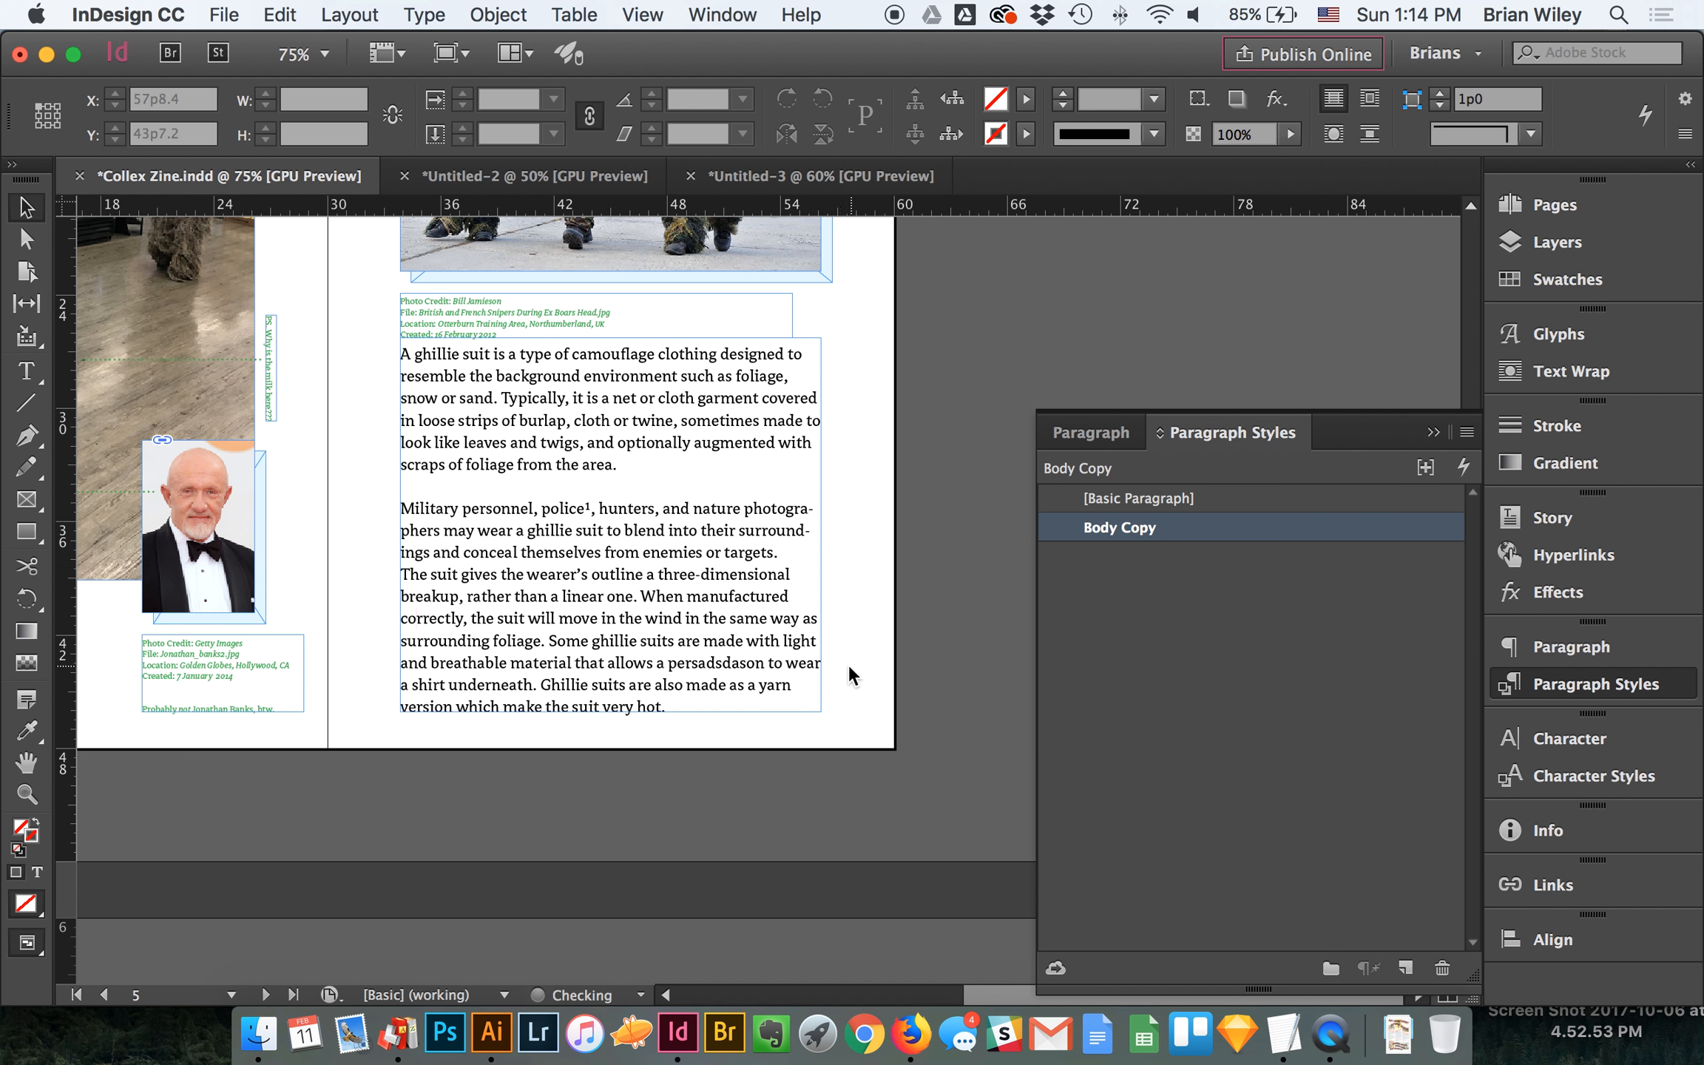
Step: Create a new paragraph style based on Body Copy and apply it to the ghillie suit text frame on page 7
scroll(849, 664, "down", 10)
scroll(773, 600, "down", 4)
left_click(363, 651)
left_click(1405, 968)
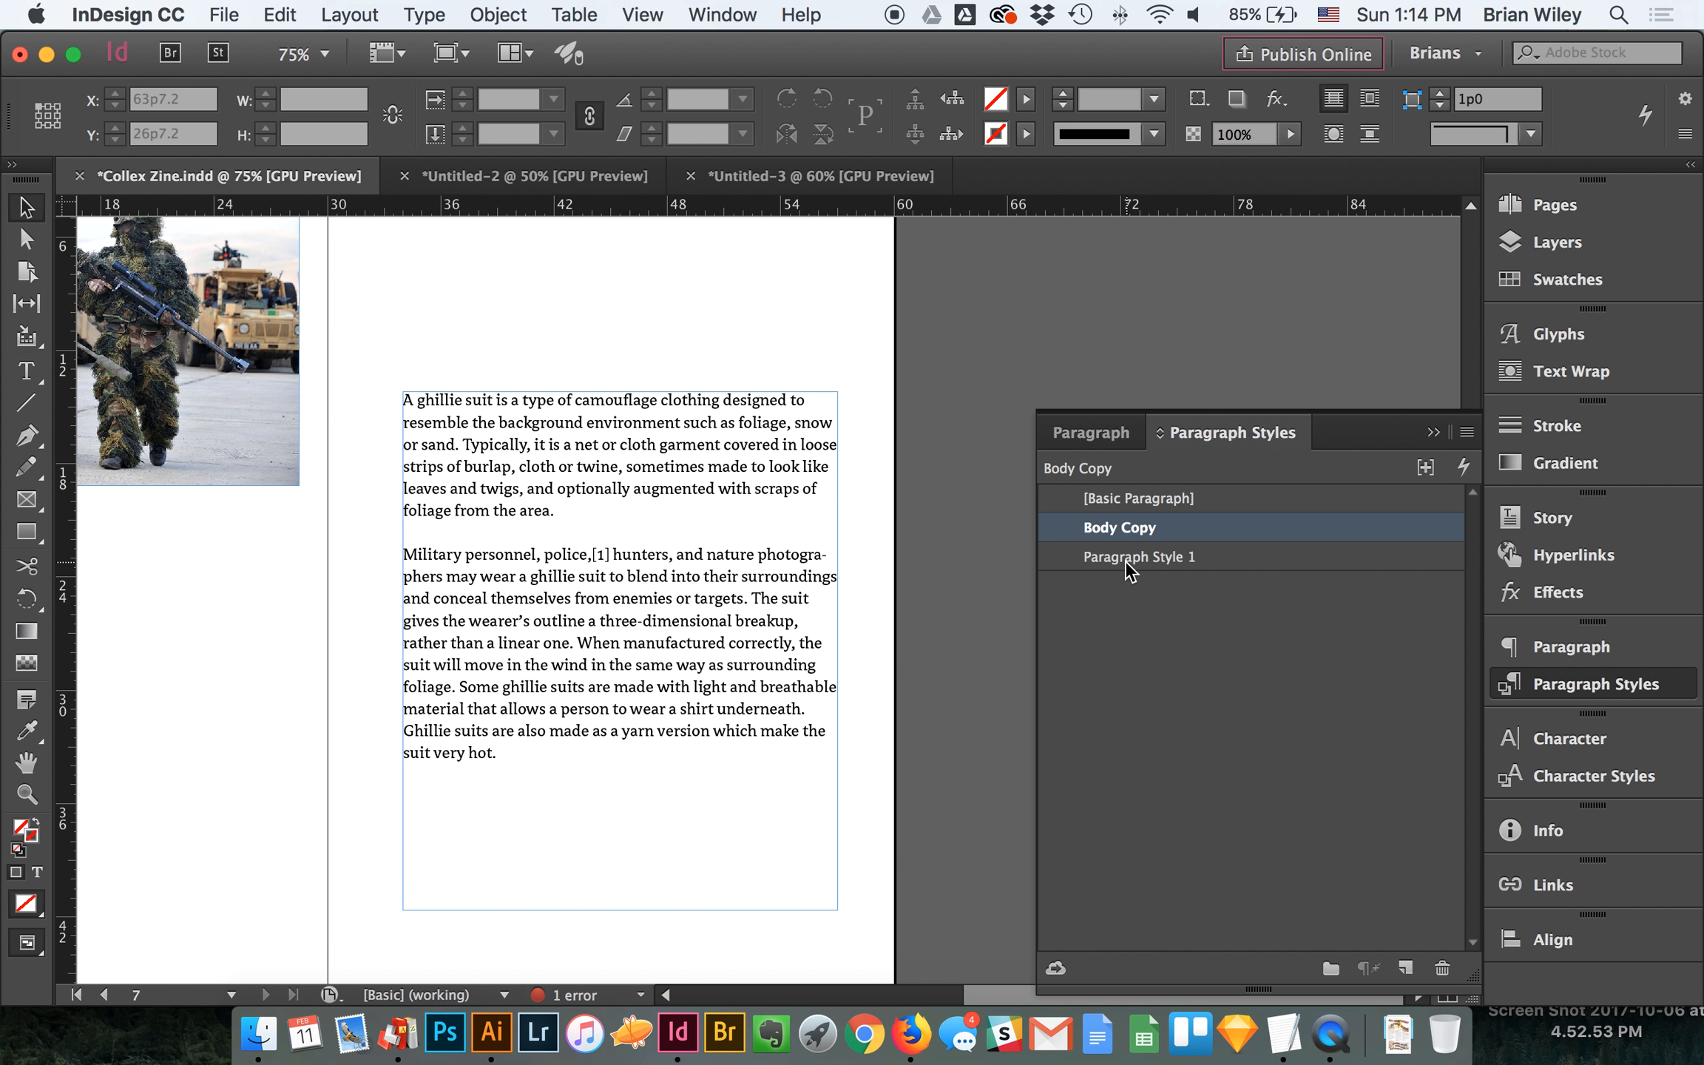
left_click(751, 399)
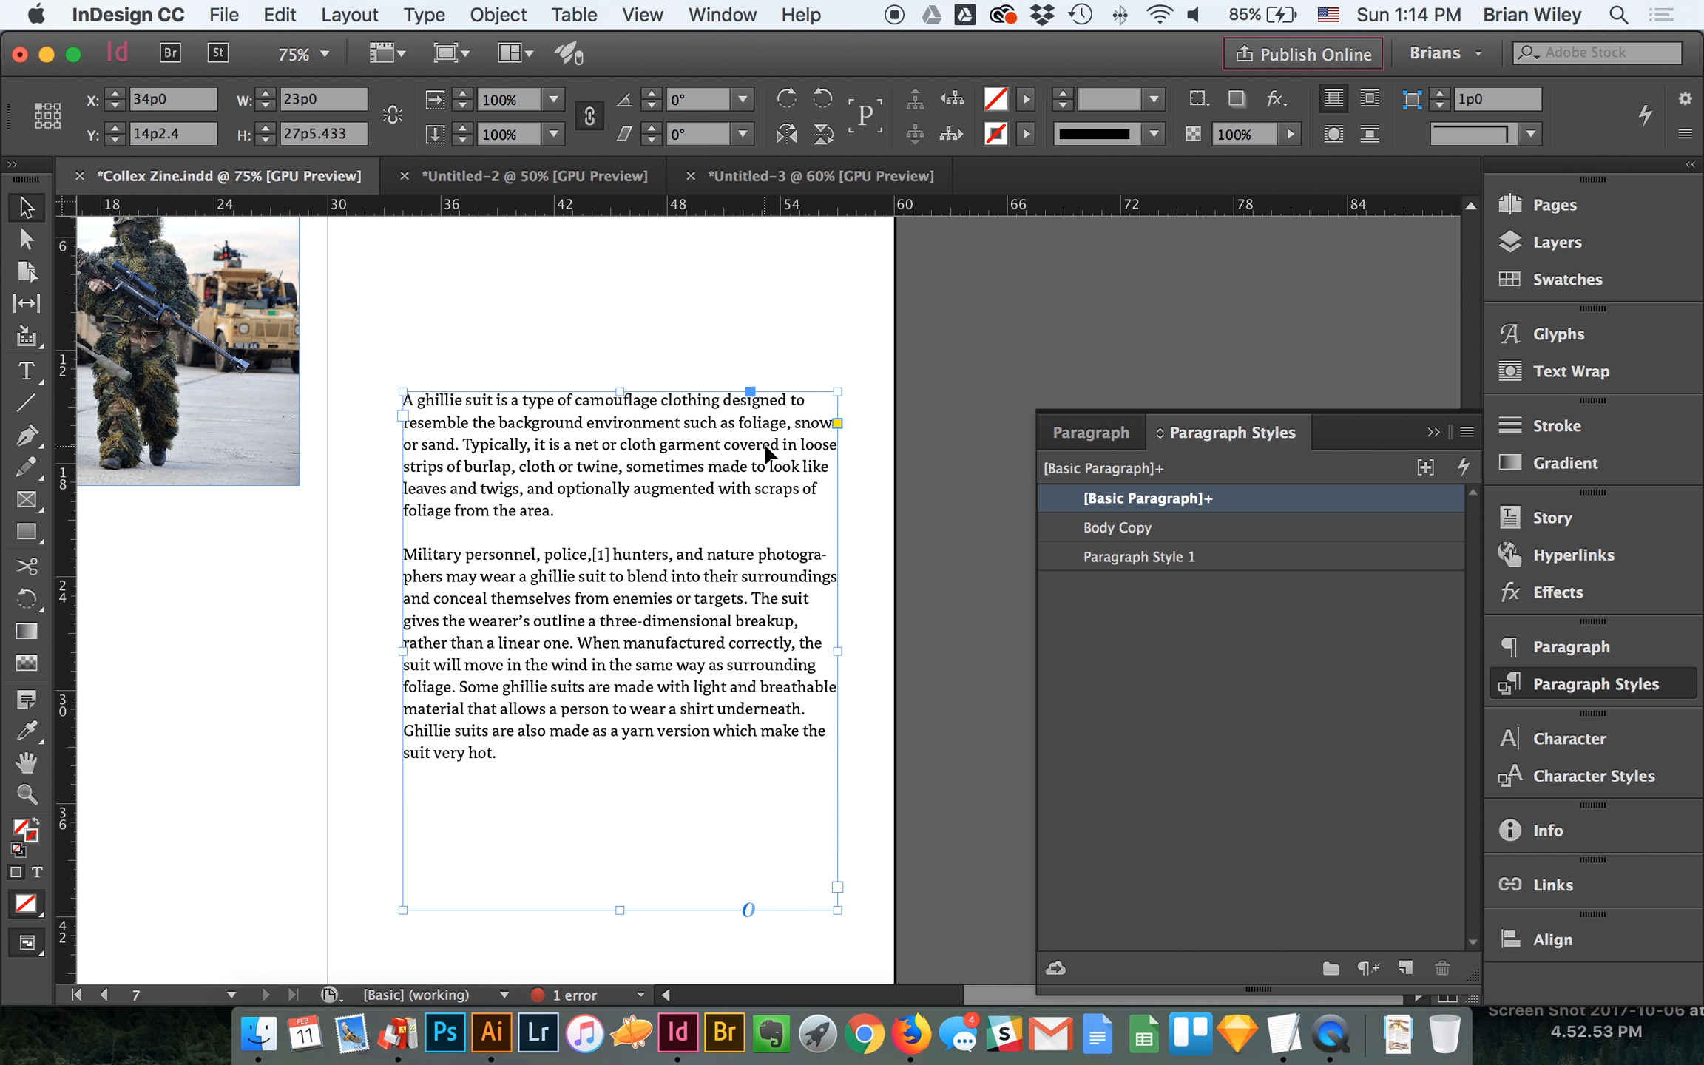
left_click(1170, 559)
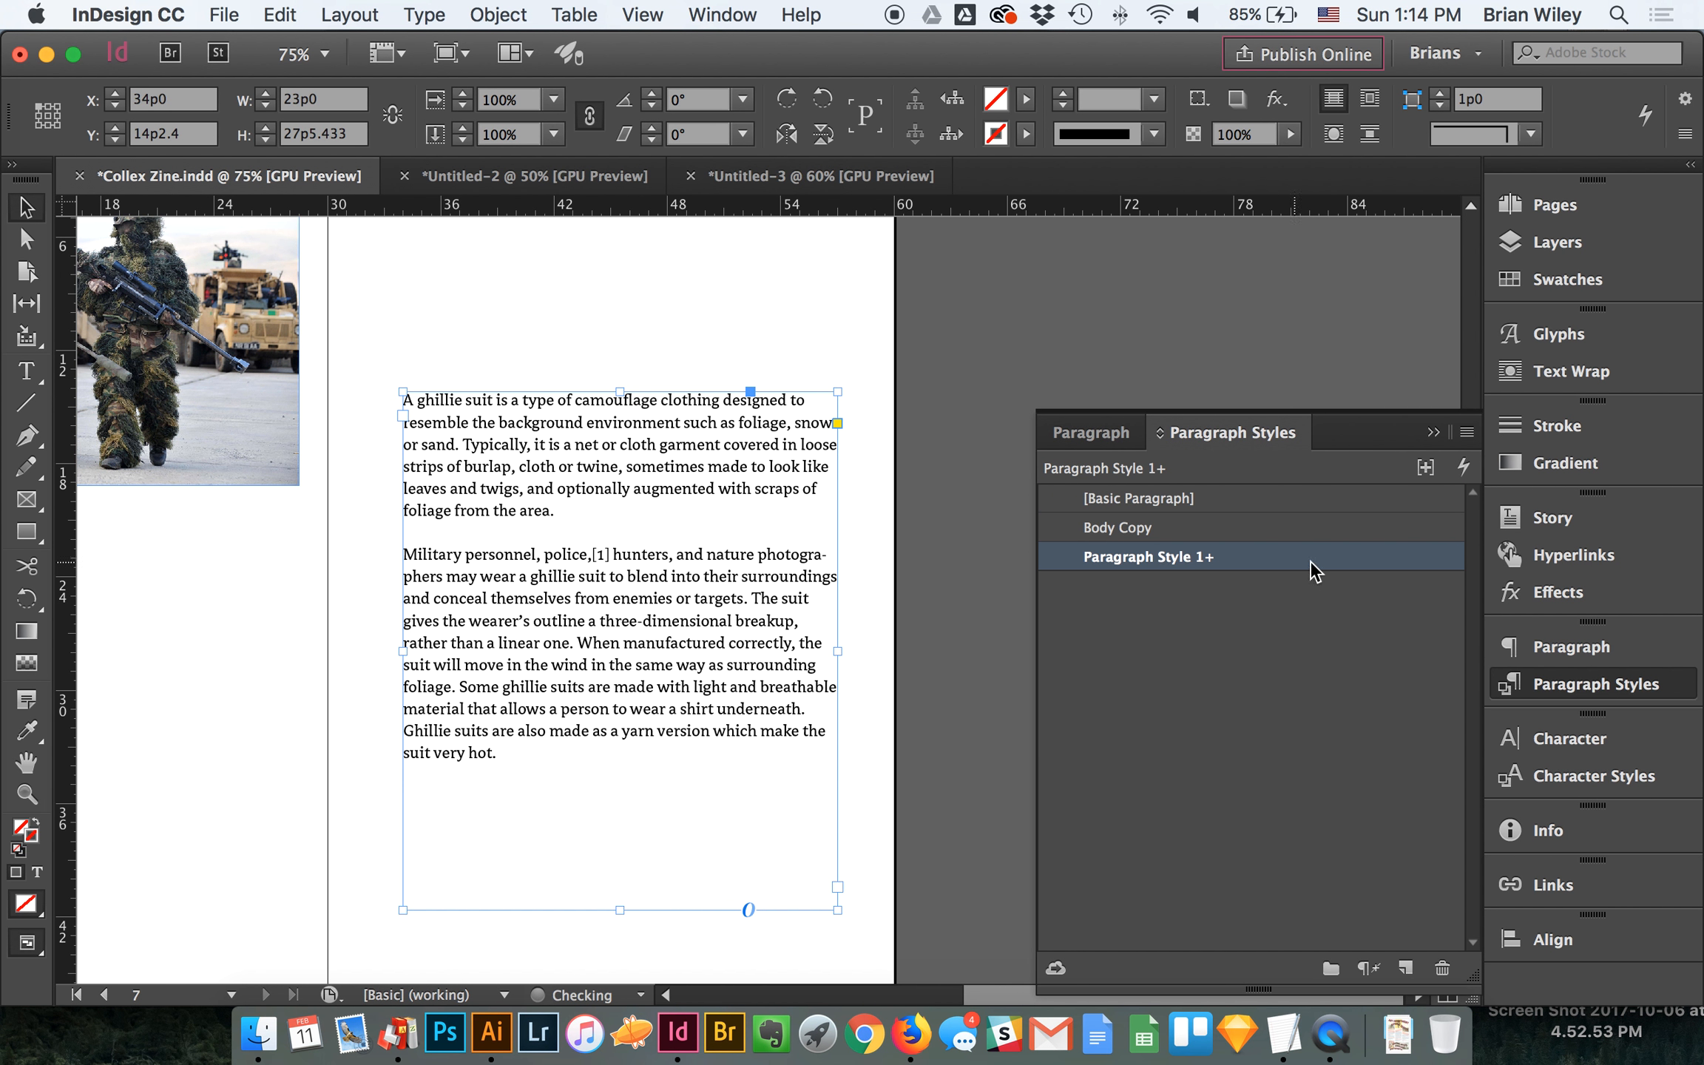
Step: Clear the style overrides on the page 7 ghillie suit text while keeping the new paragraph style applied
left_click(1467, 433)
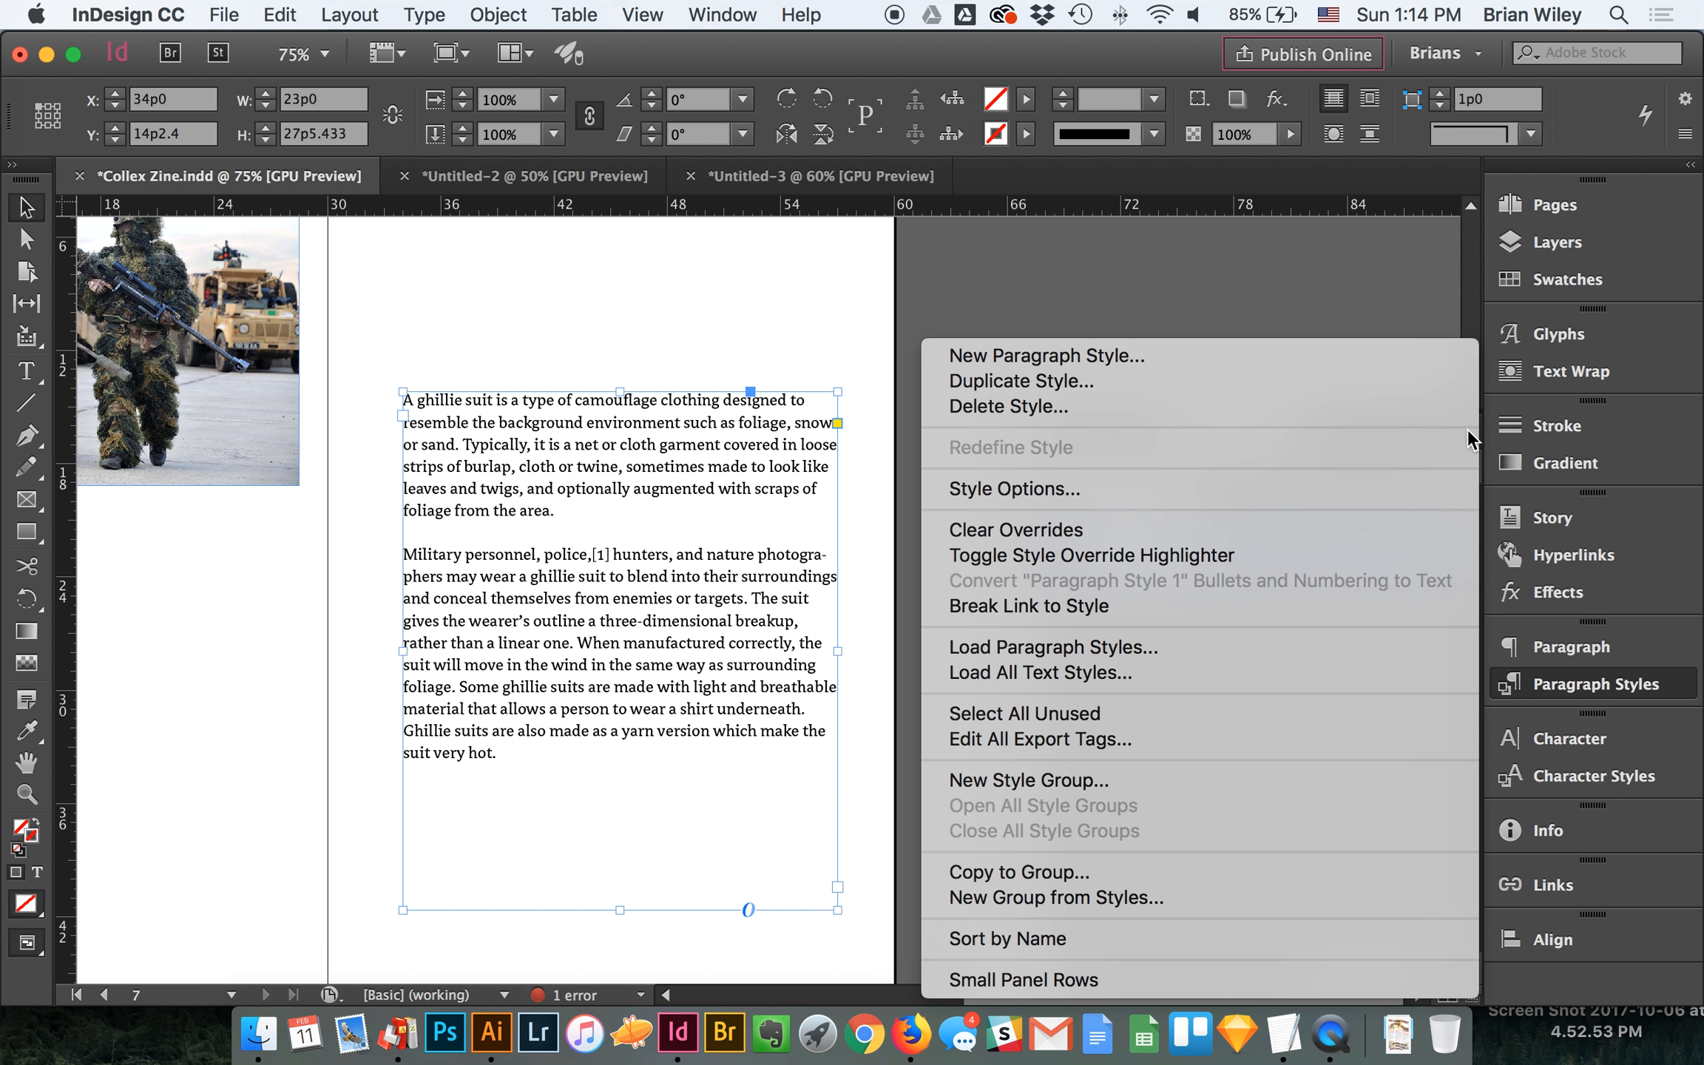
left_click(900, 253)
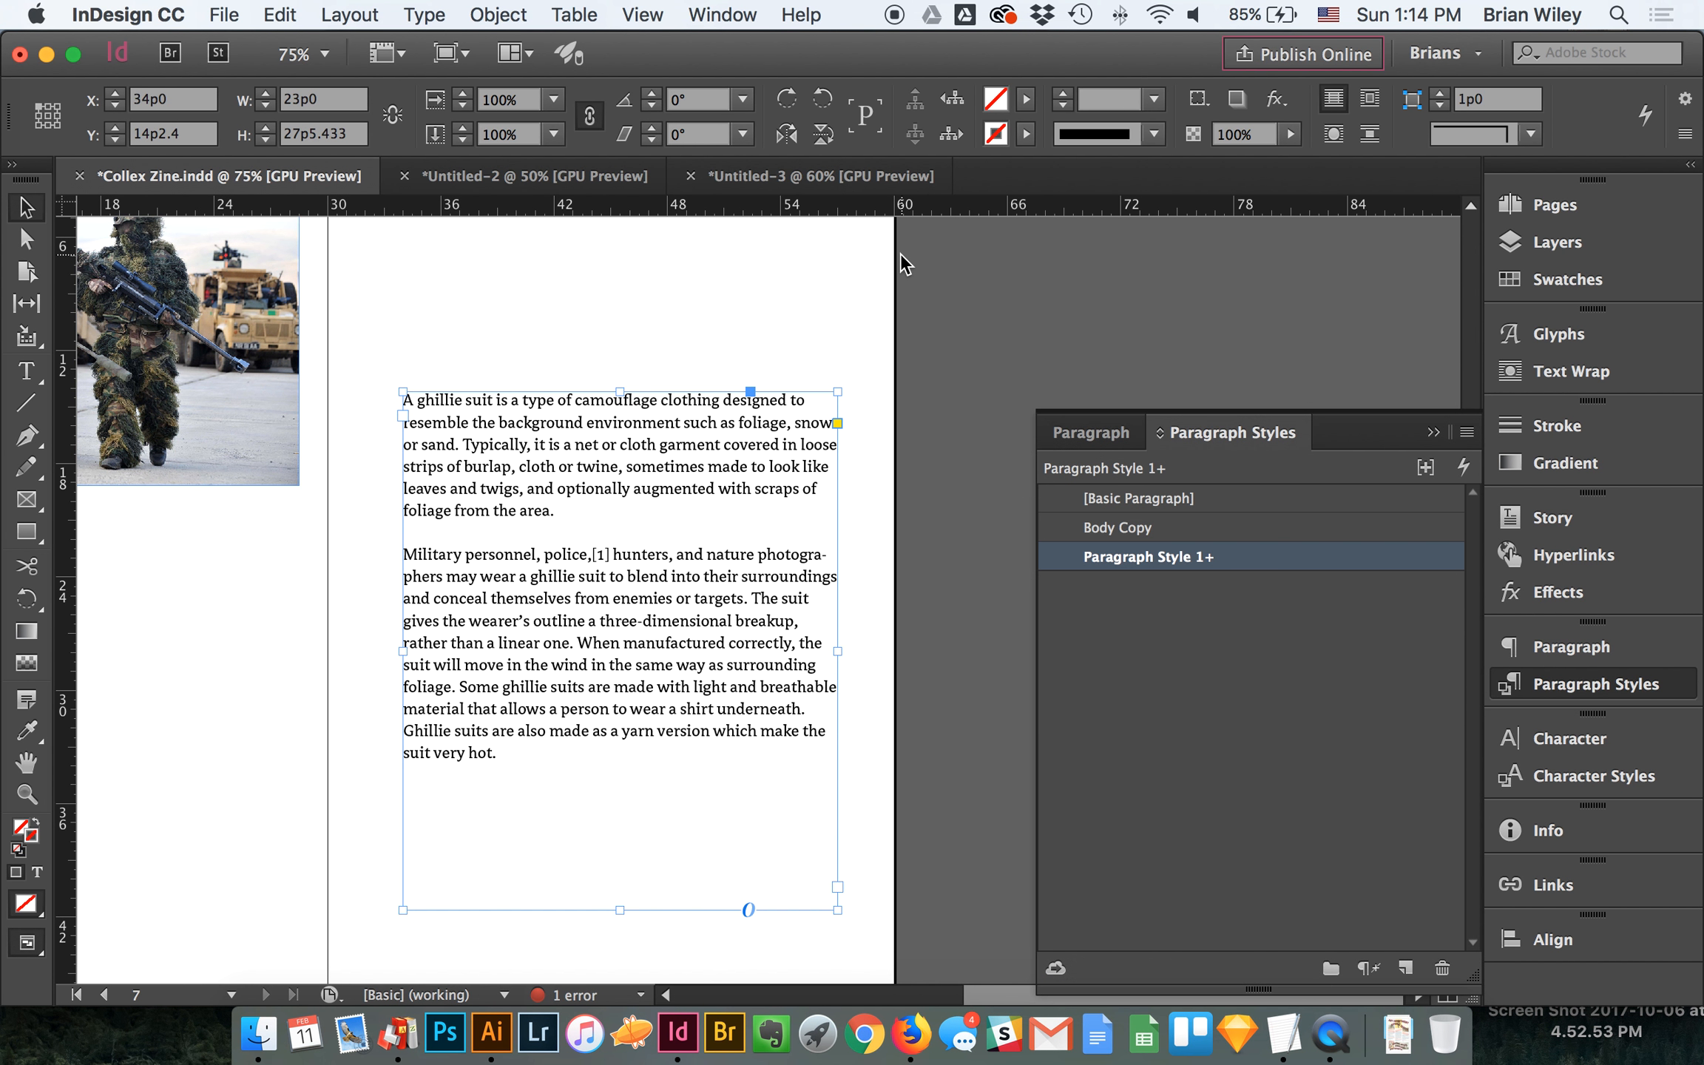
left_click(1252, 559, "alt")
double_click(1251, 556)
type("Body Co")
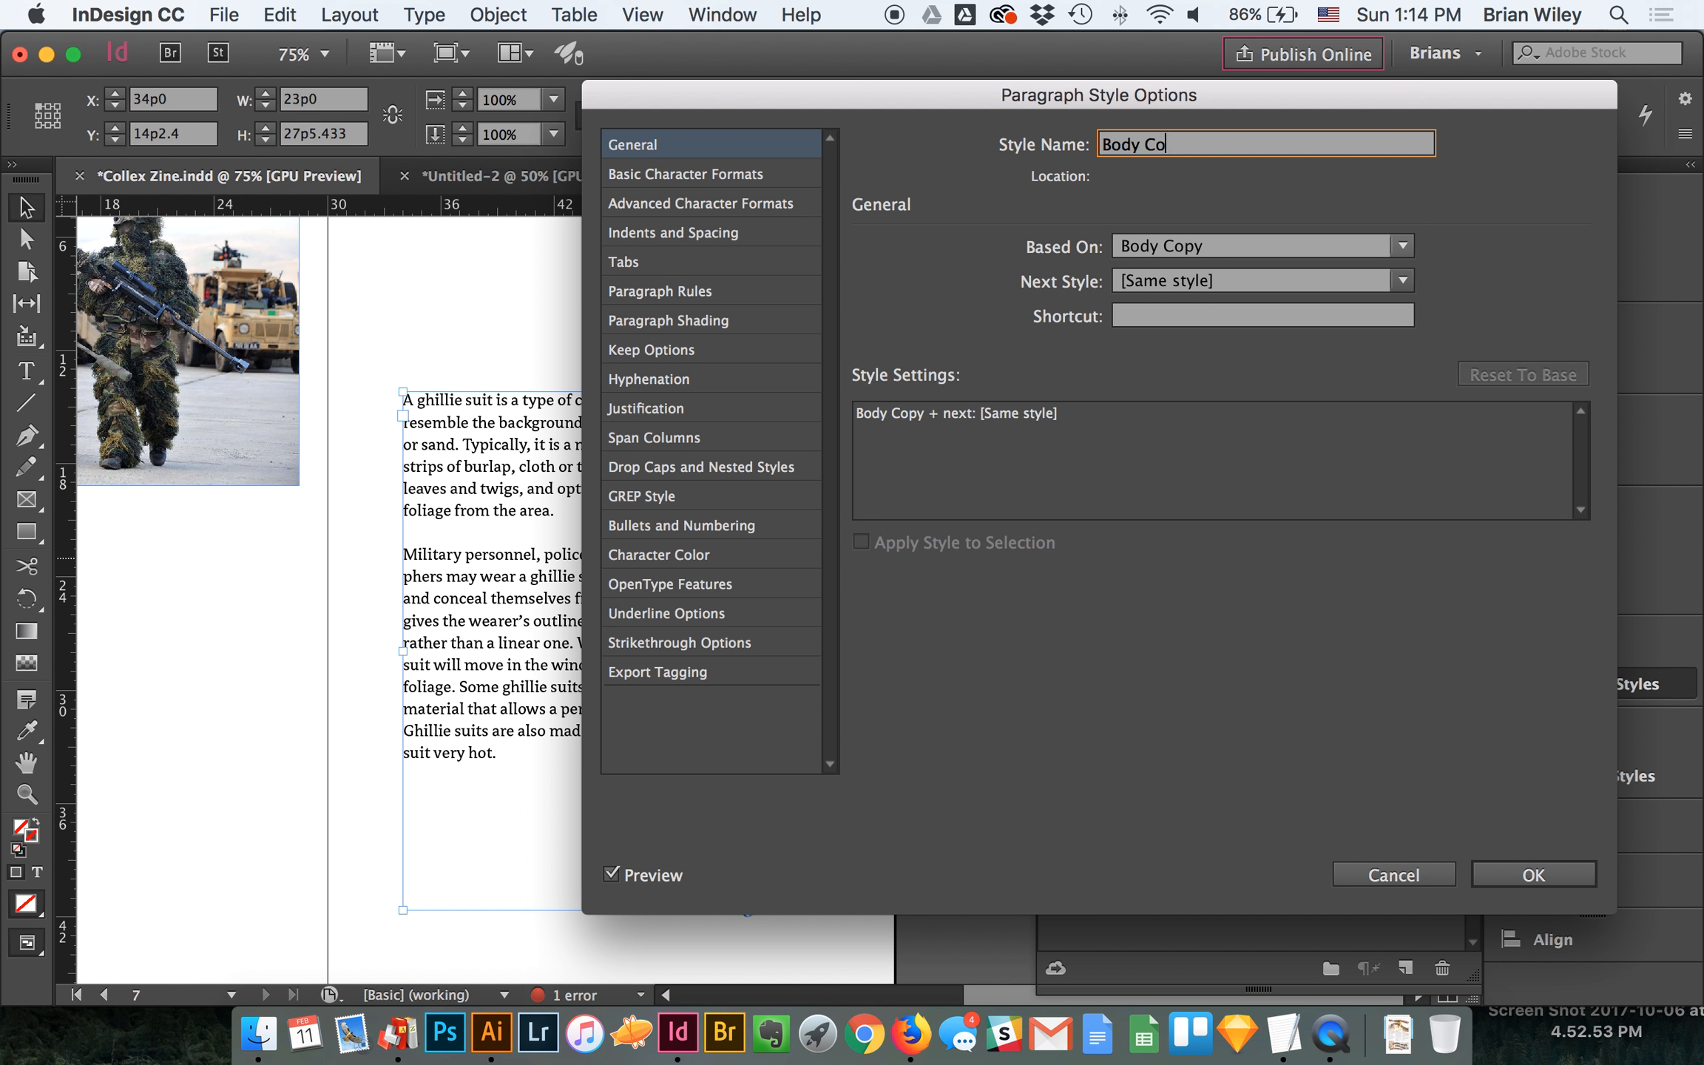
type("py 2")
left_click(721, 177)
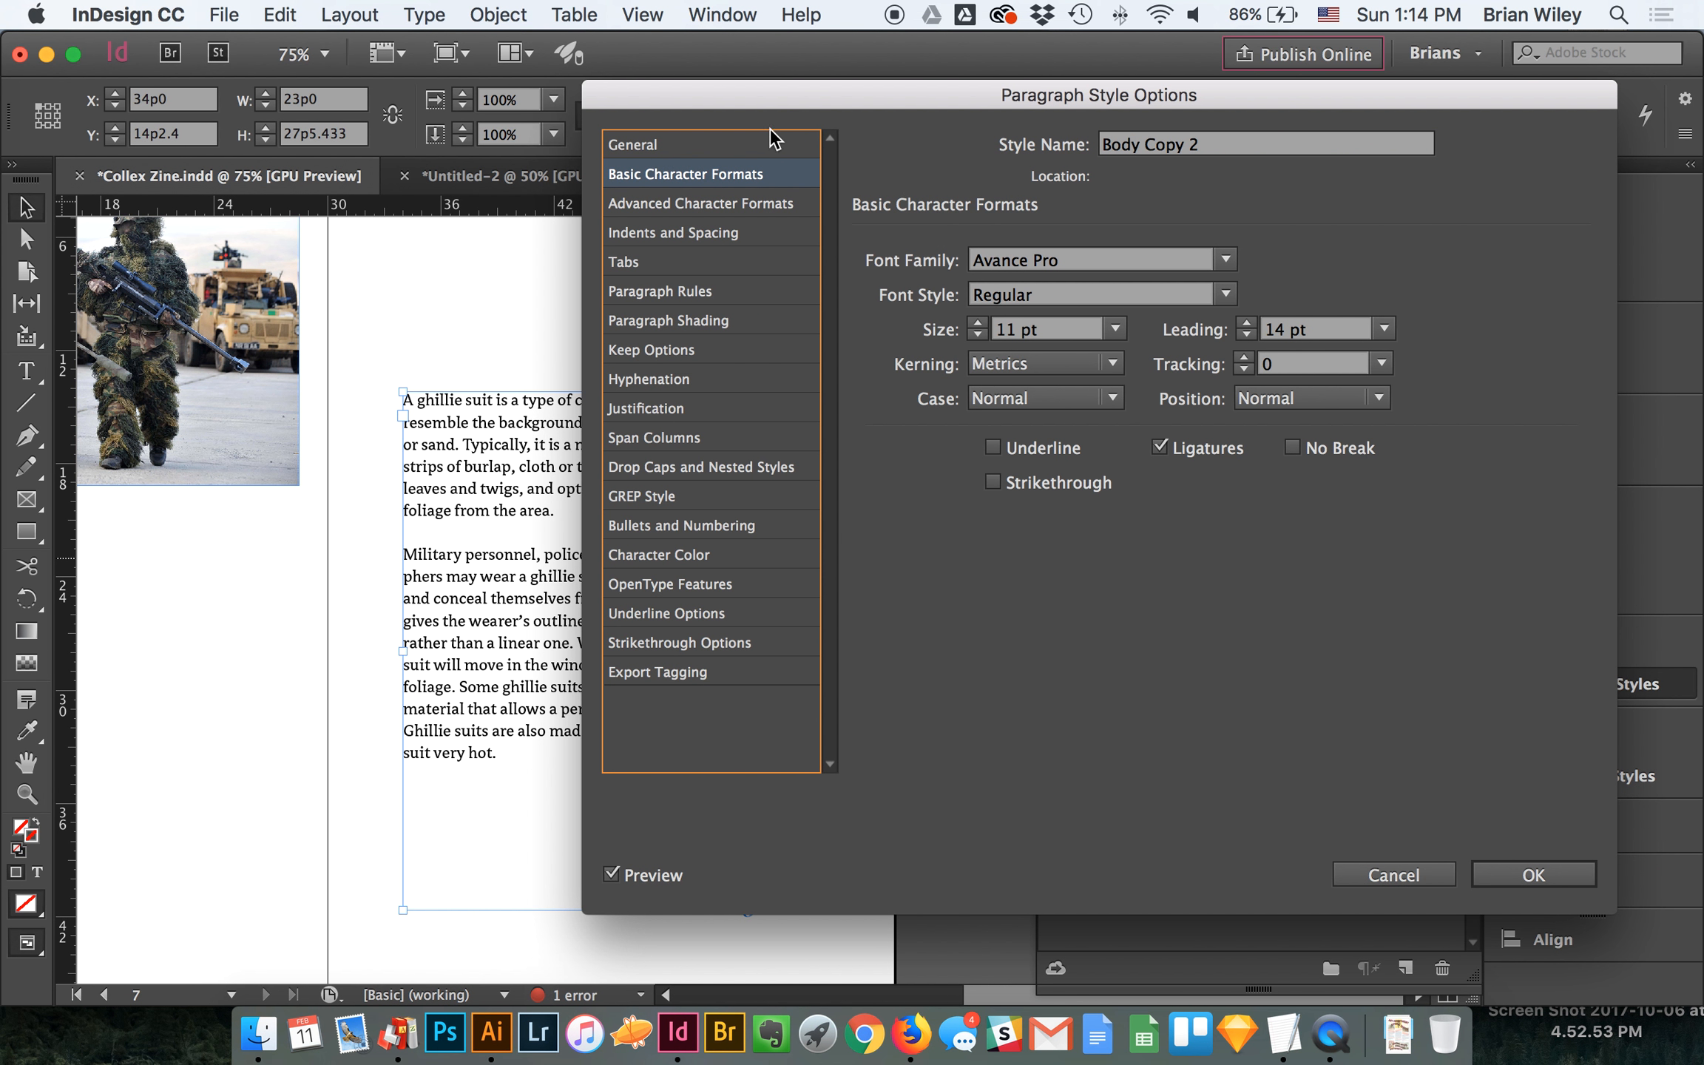
left_click_drag(784, 102, 985, 213)
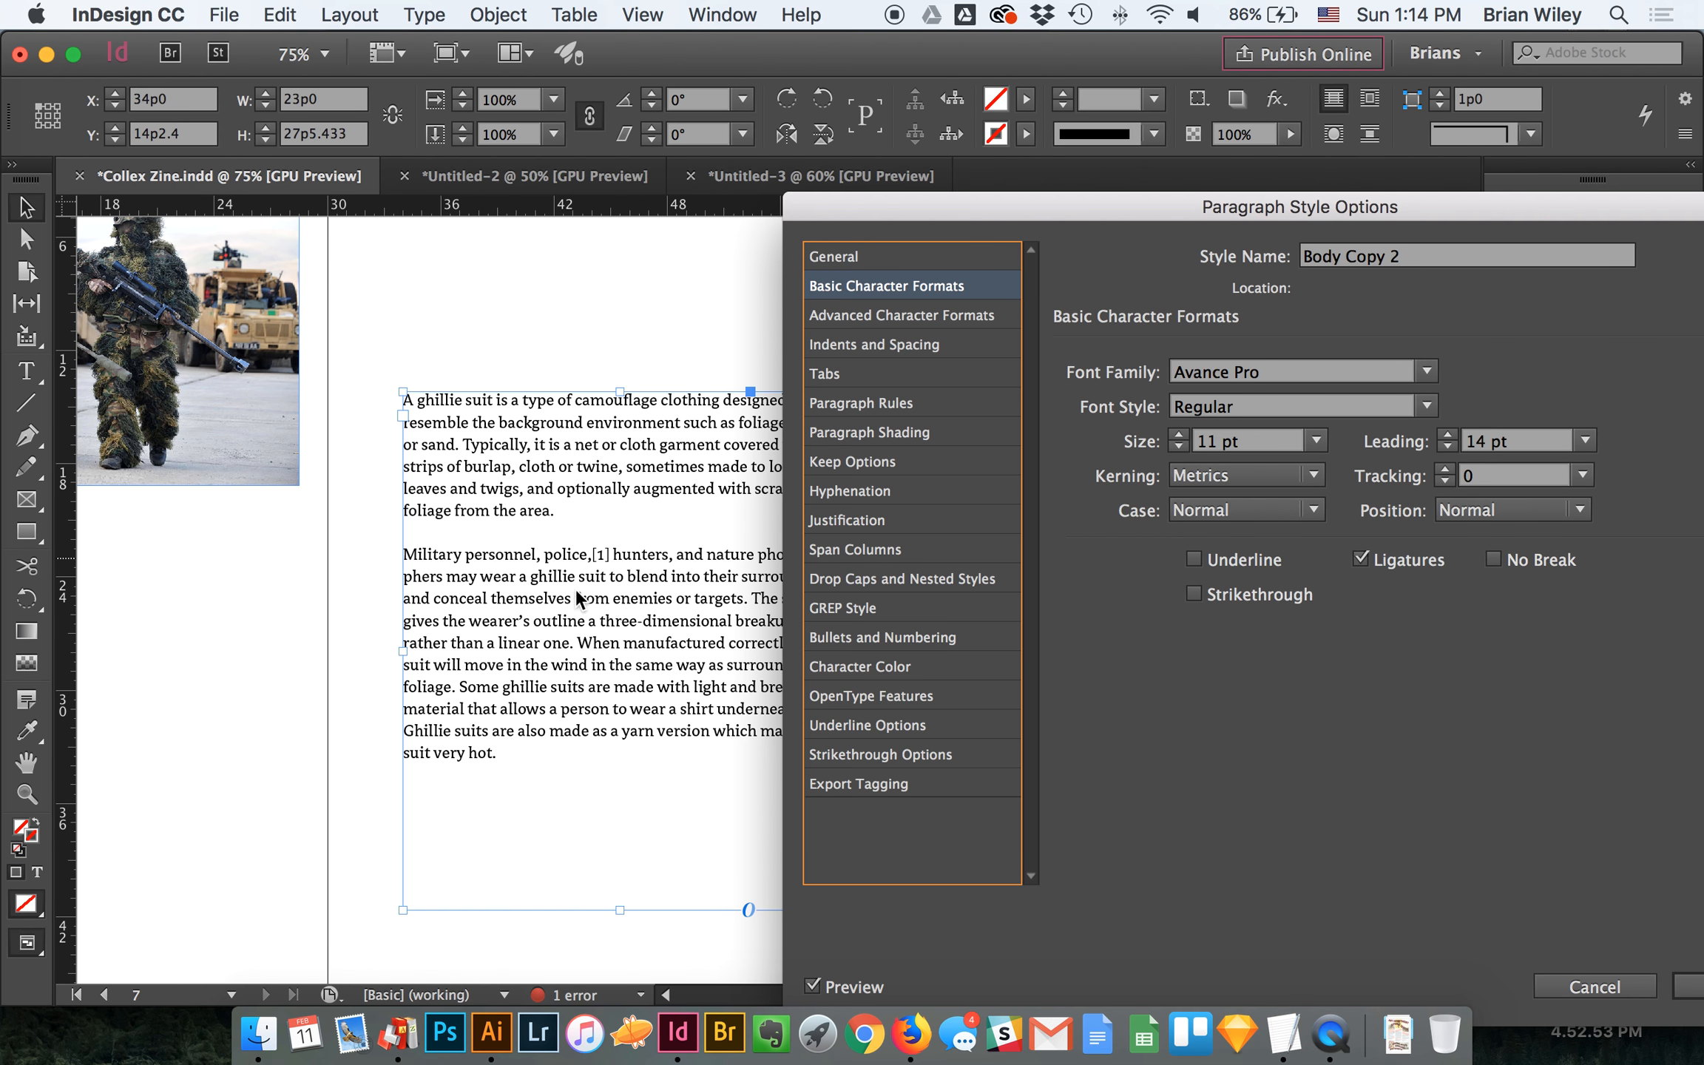
left_click_drag(916, 214, 642, 176)
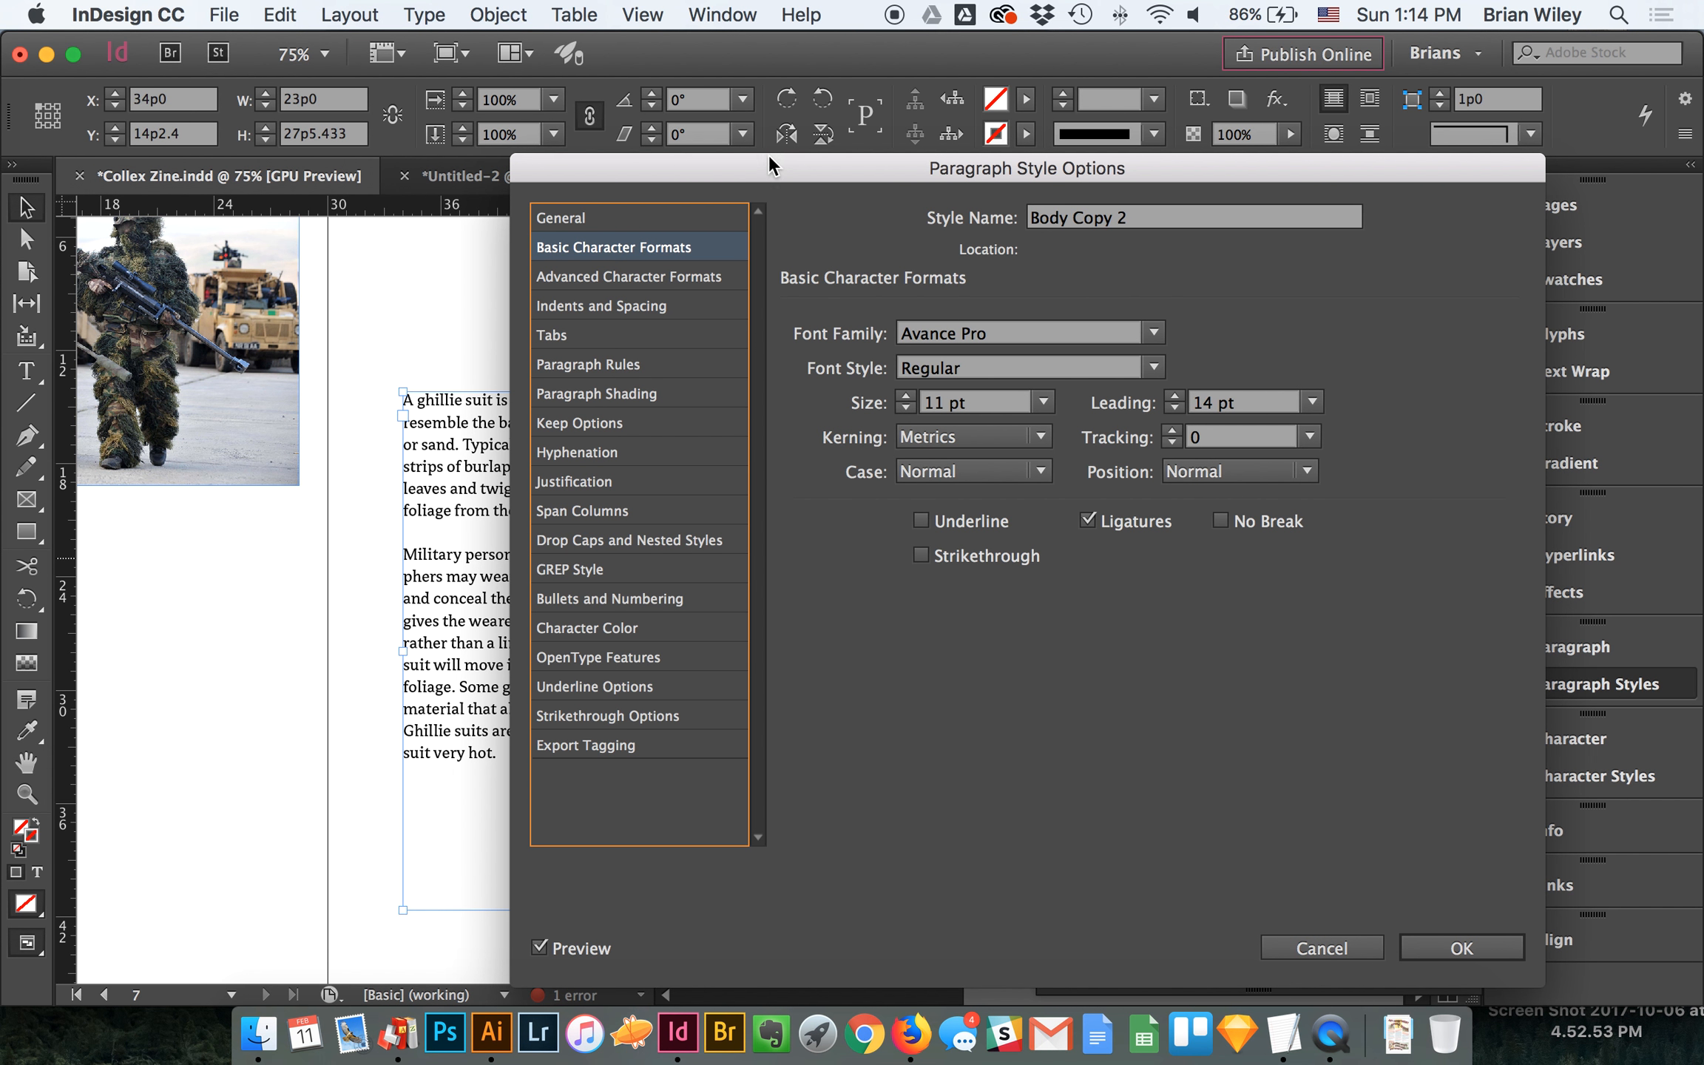
left_click_drag(747, 164, 644, 148)
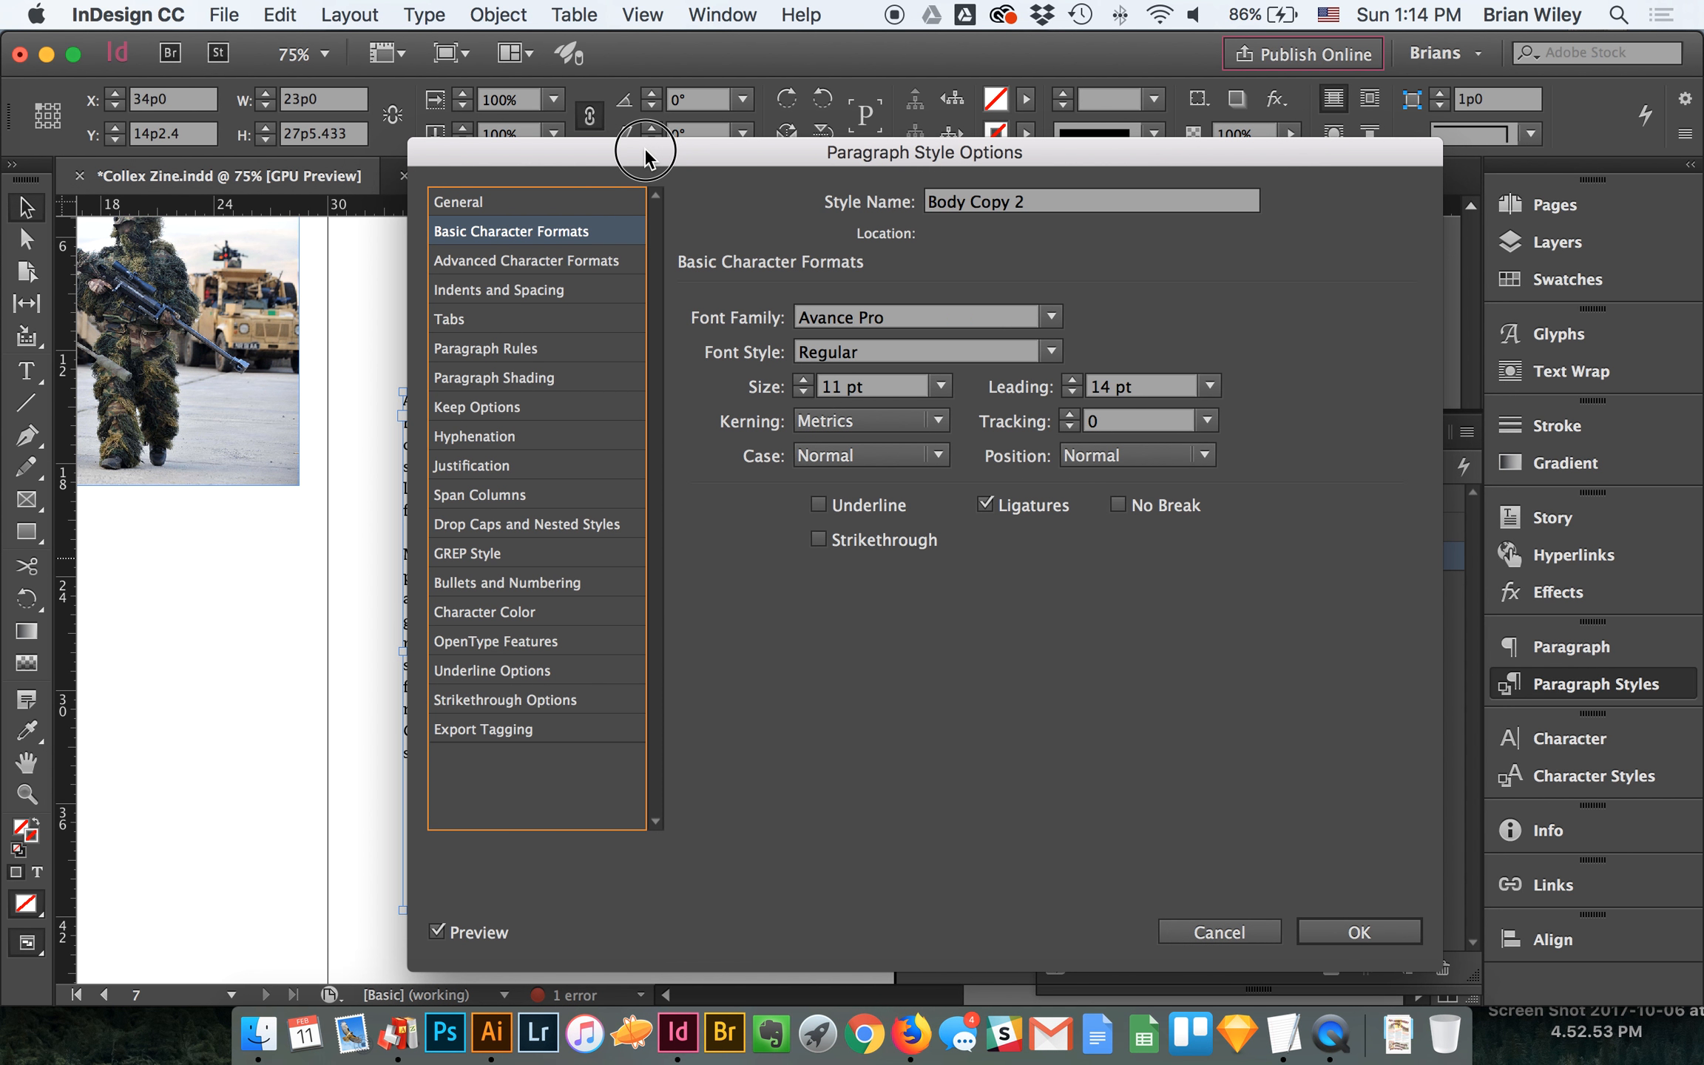
left_click_drag(506, 169, 596, 191)
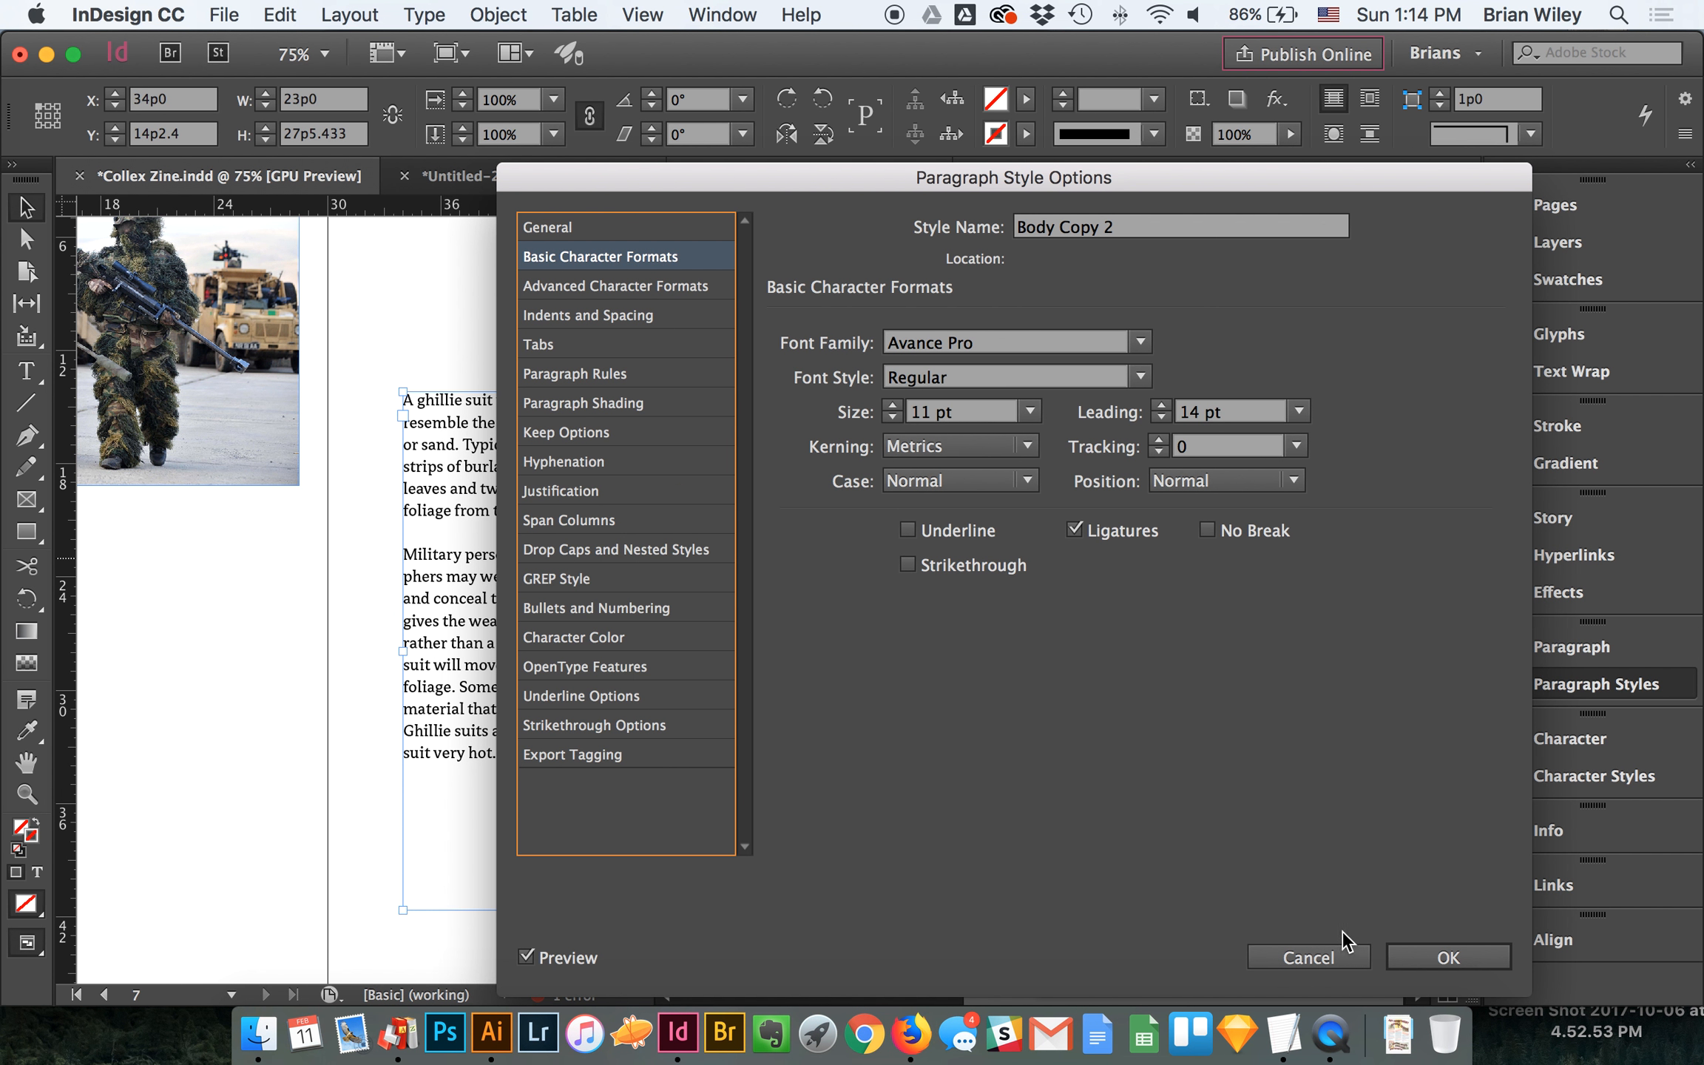
left_click(1321, 955)
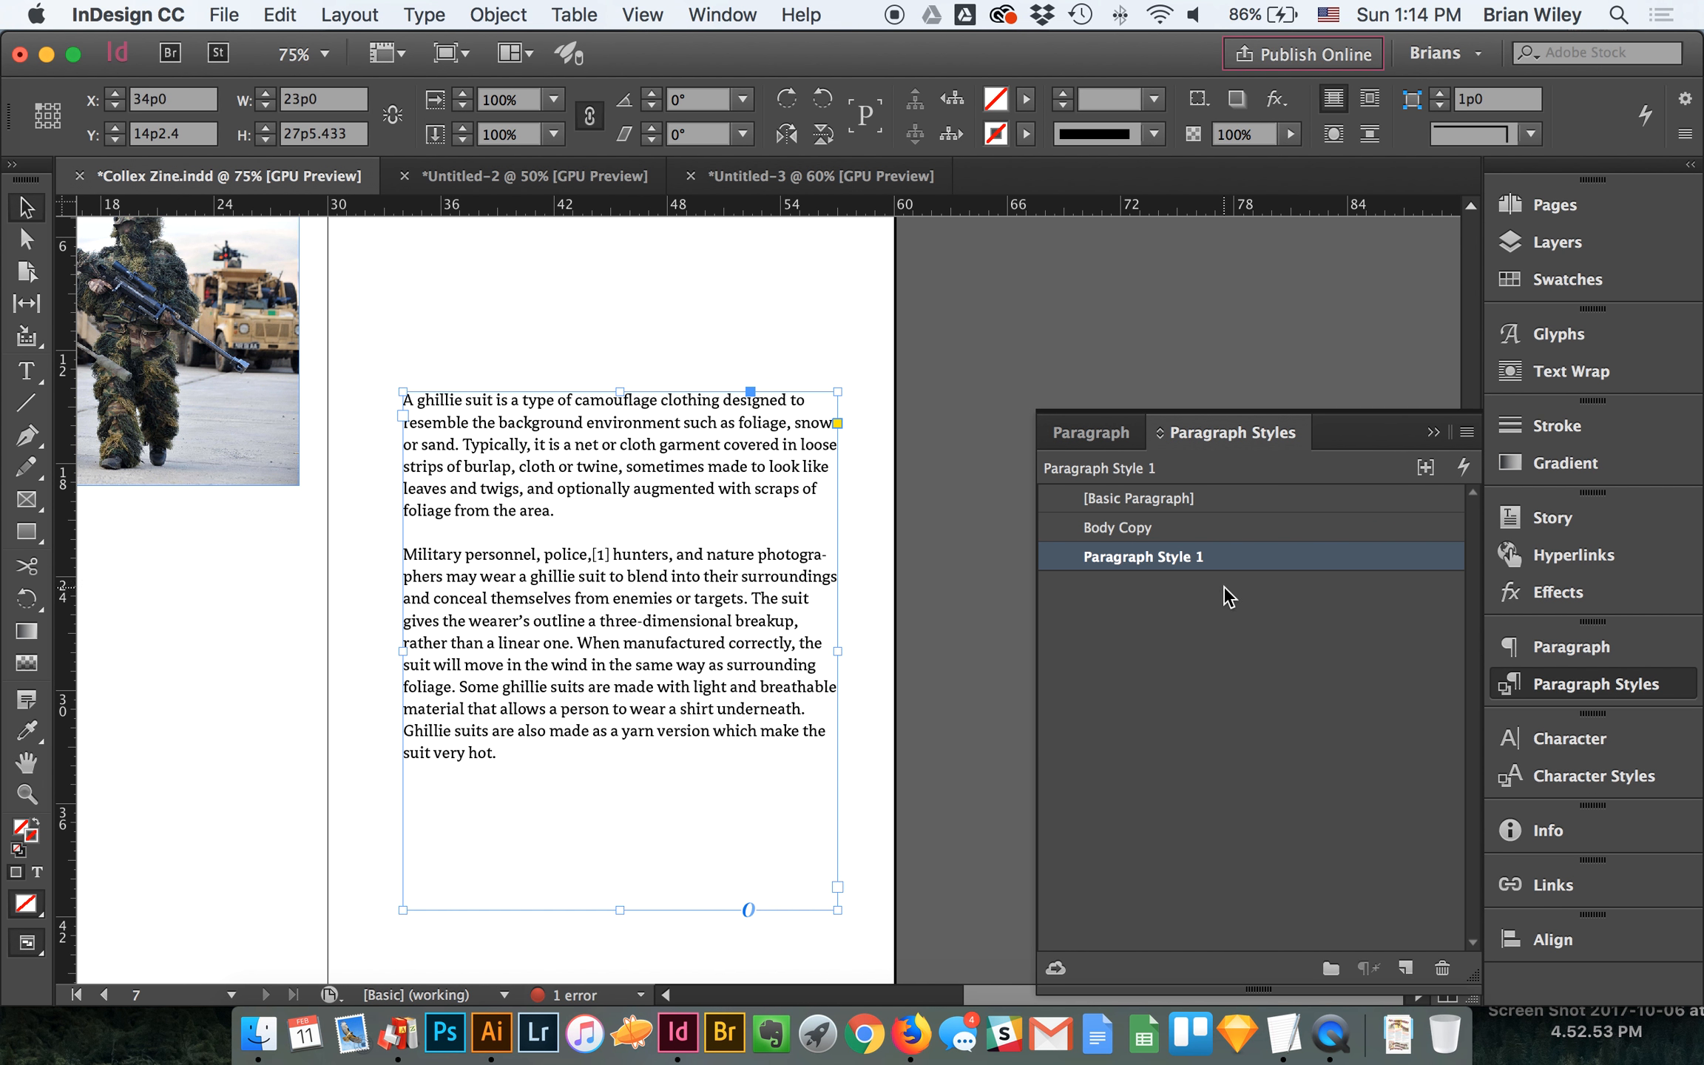
Step: Rename the new paragraph style as Body Copy 2
double_click(1165, 557)
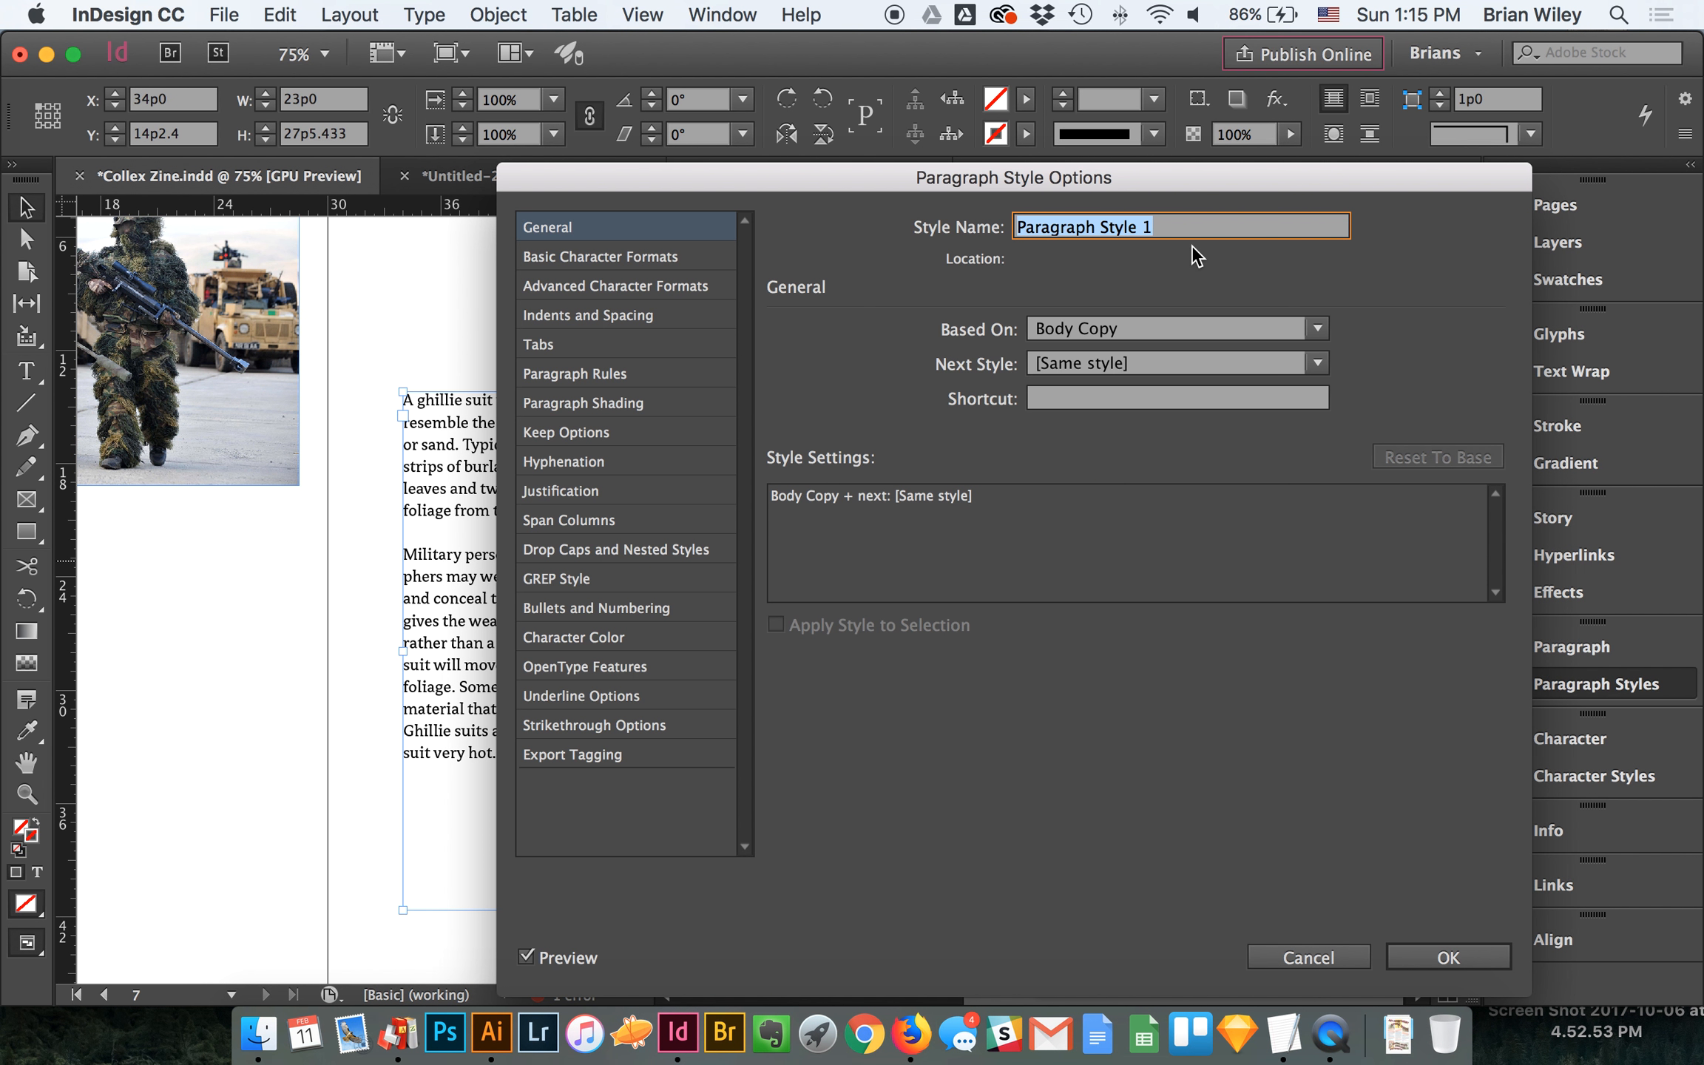
type("Body Copy 2")
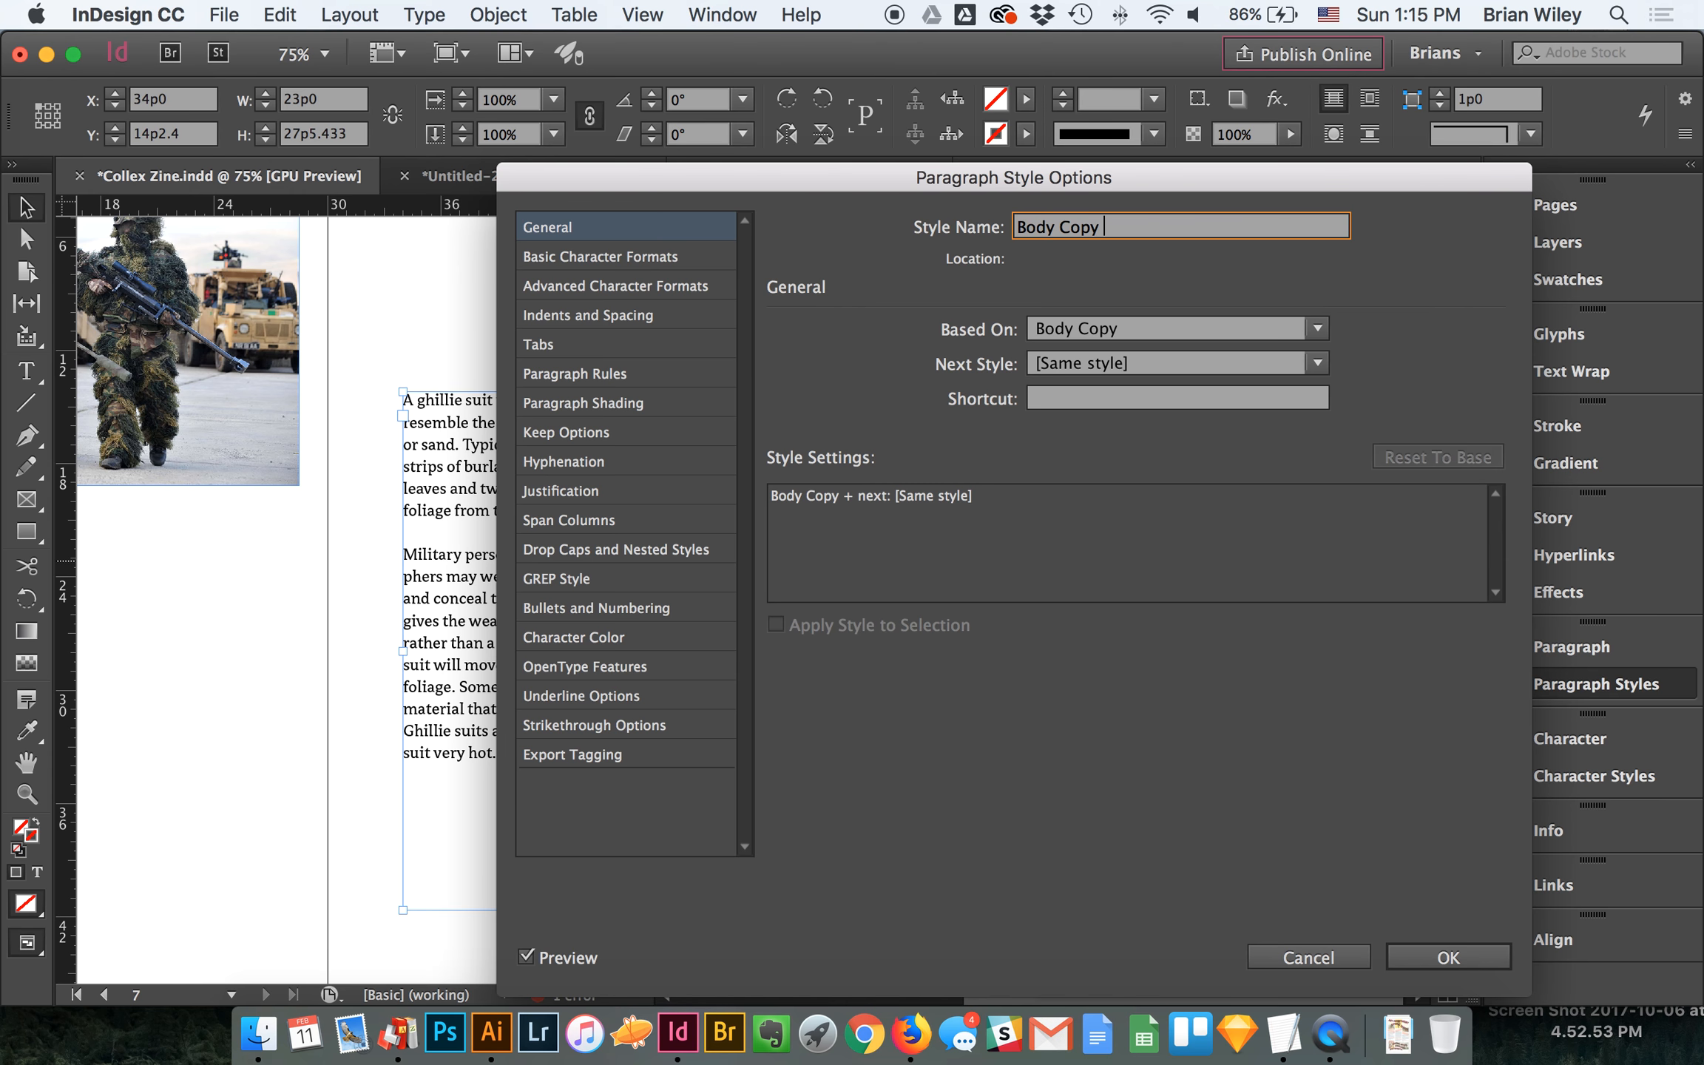
left_click(1500, 961)
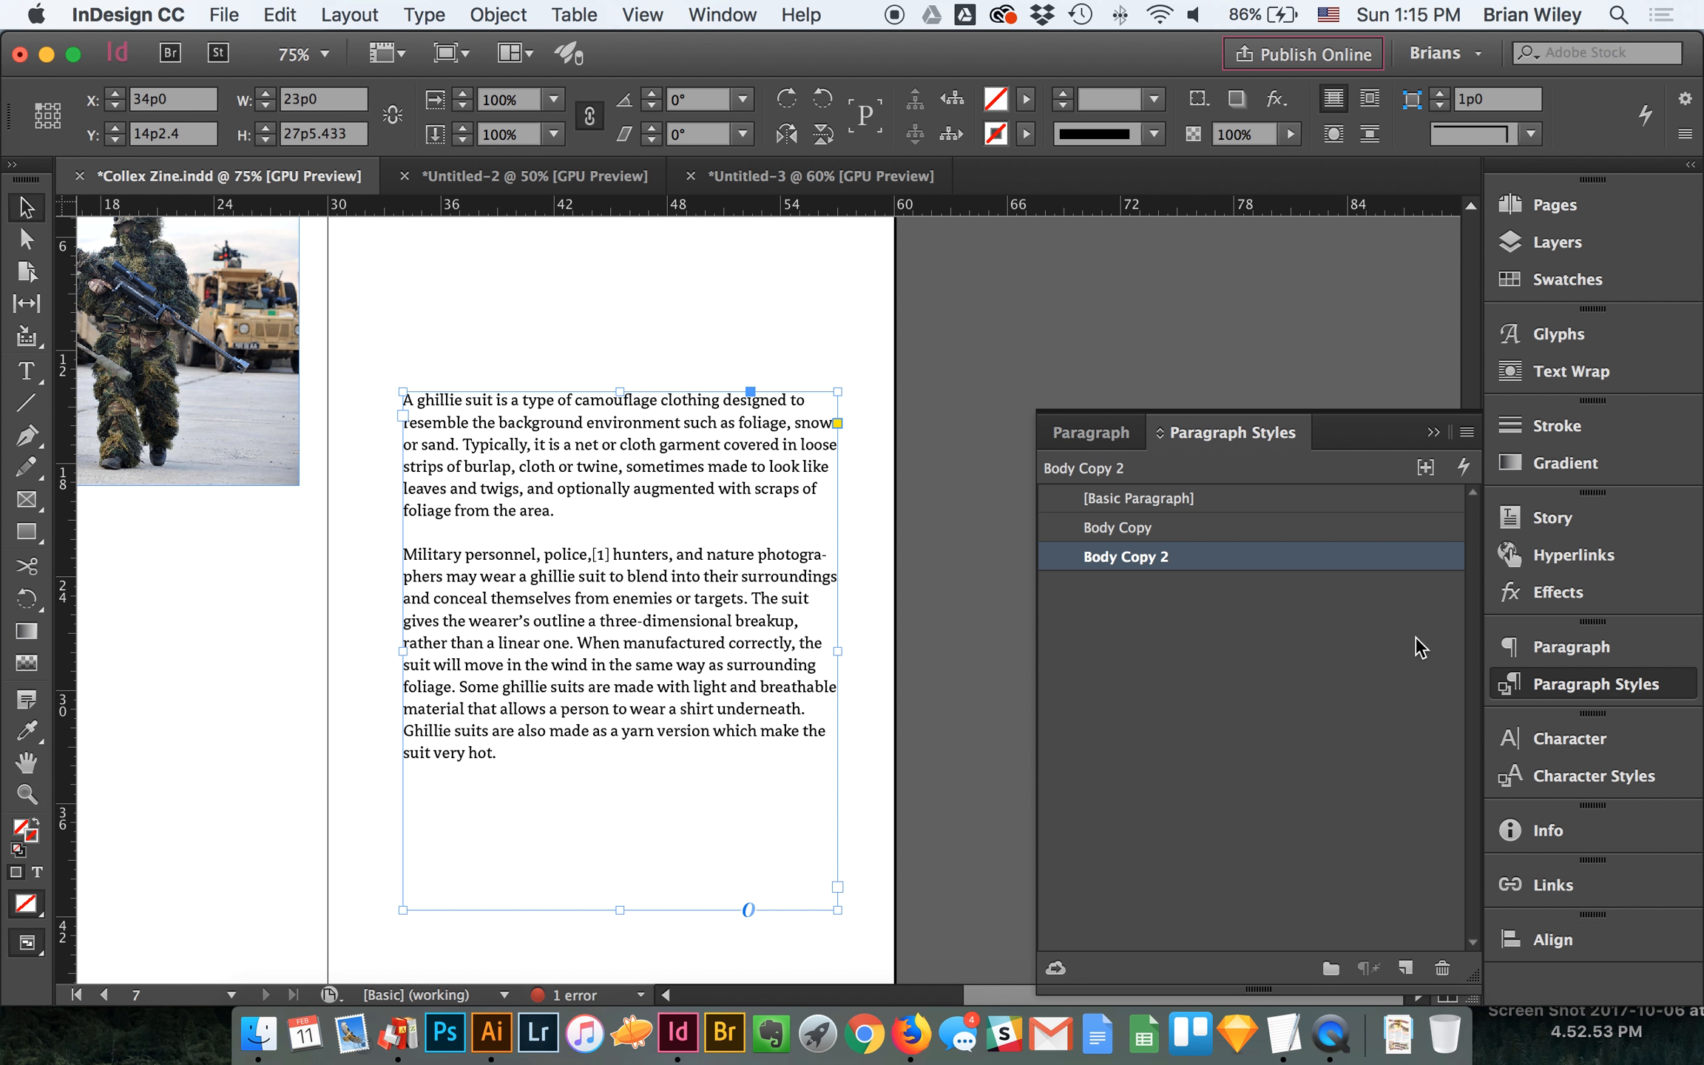
Step: Open the basic character formats of the Body Copy 2 paragraph style for editing, keeping the page 7 text in view
double_click(1195, 556)
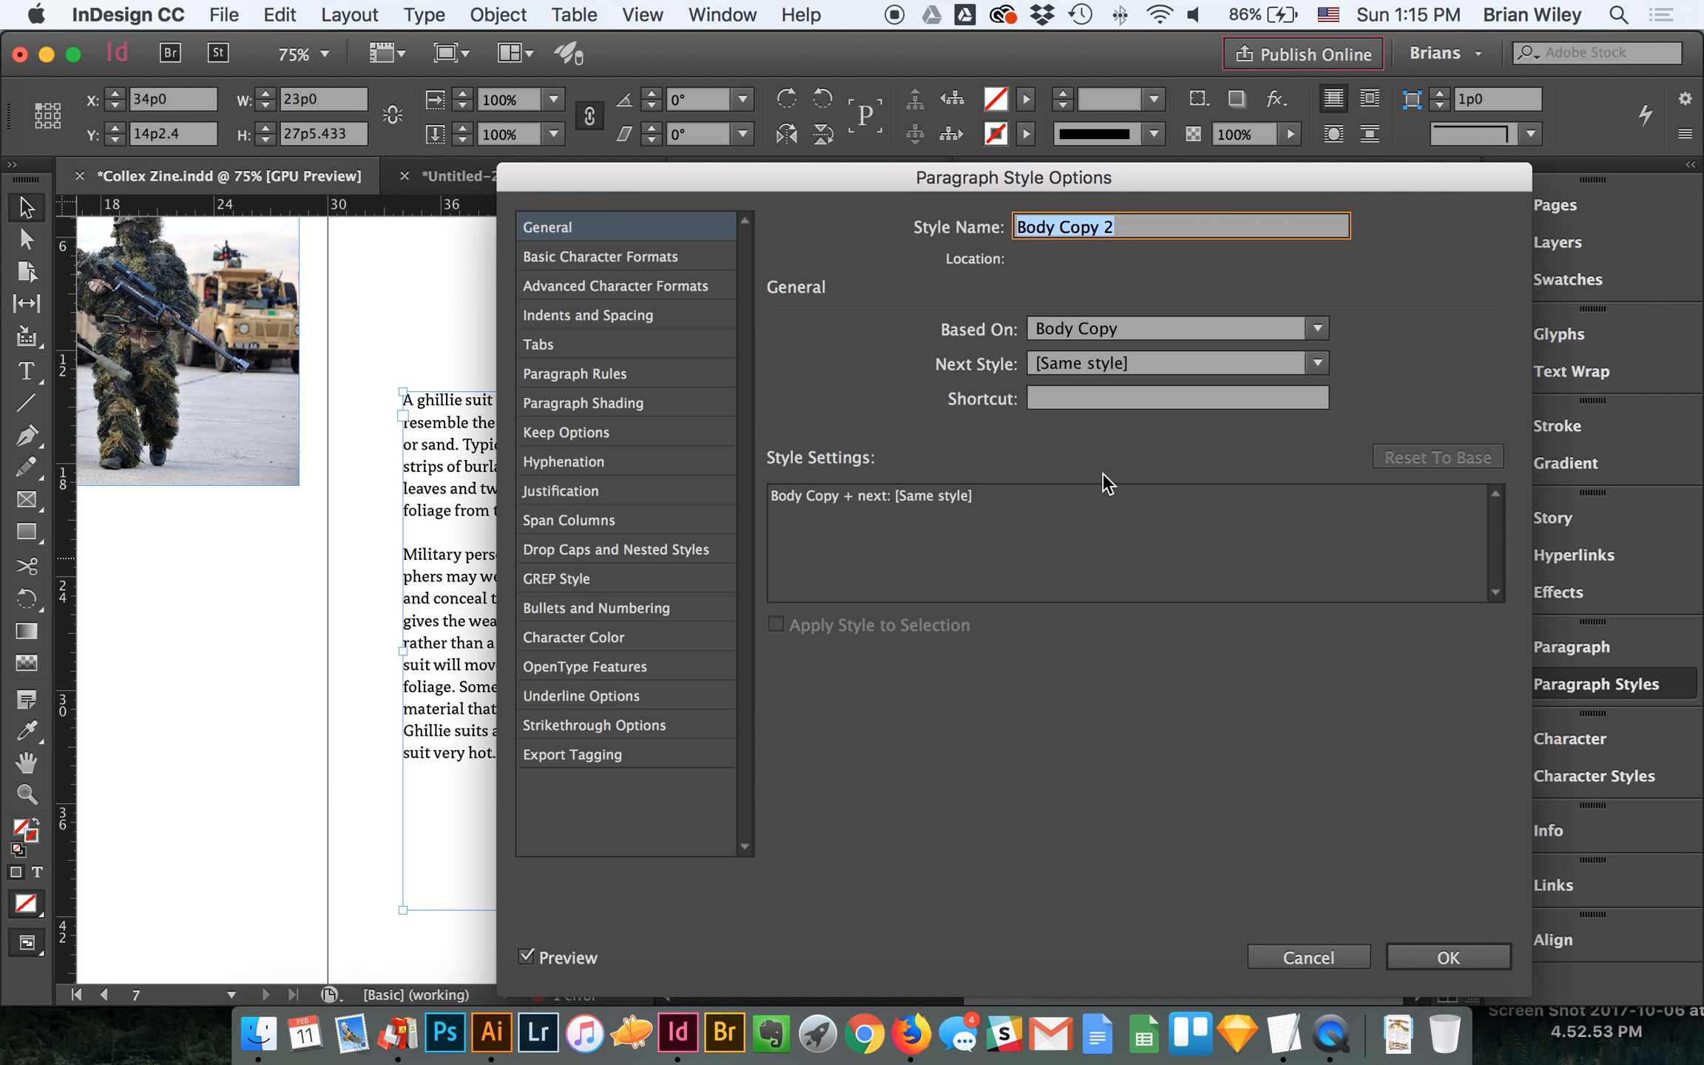
left_click(616, 263)
left_click_drag(659, 177, 1104, 187)
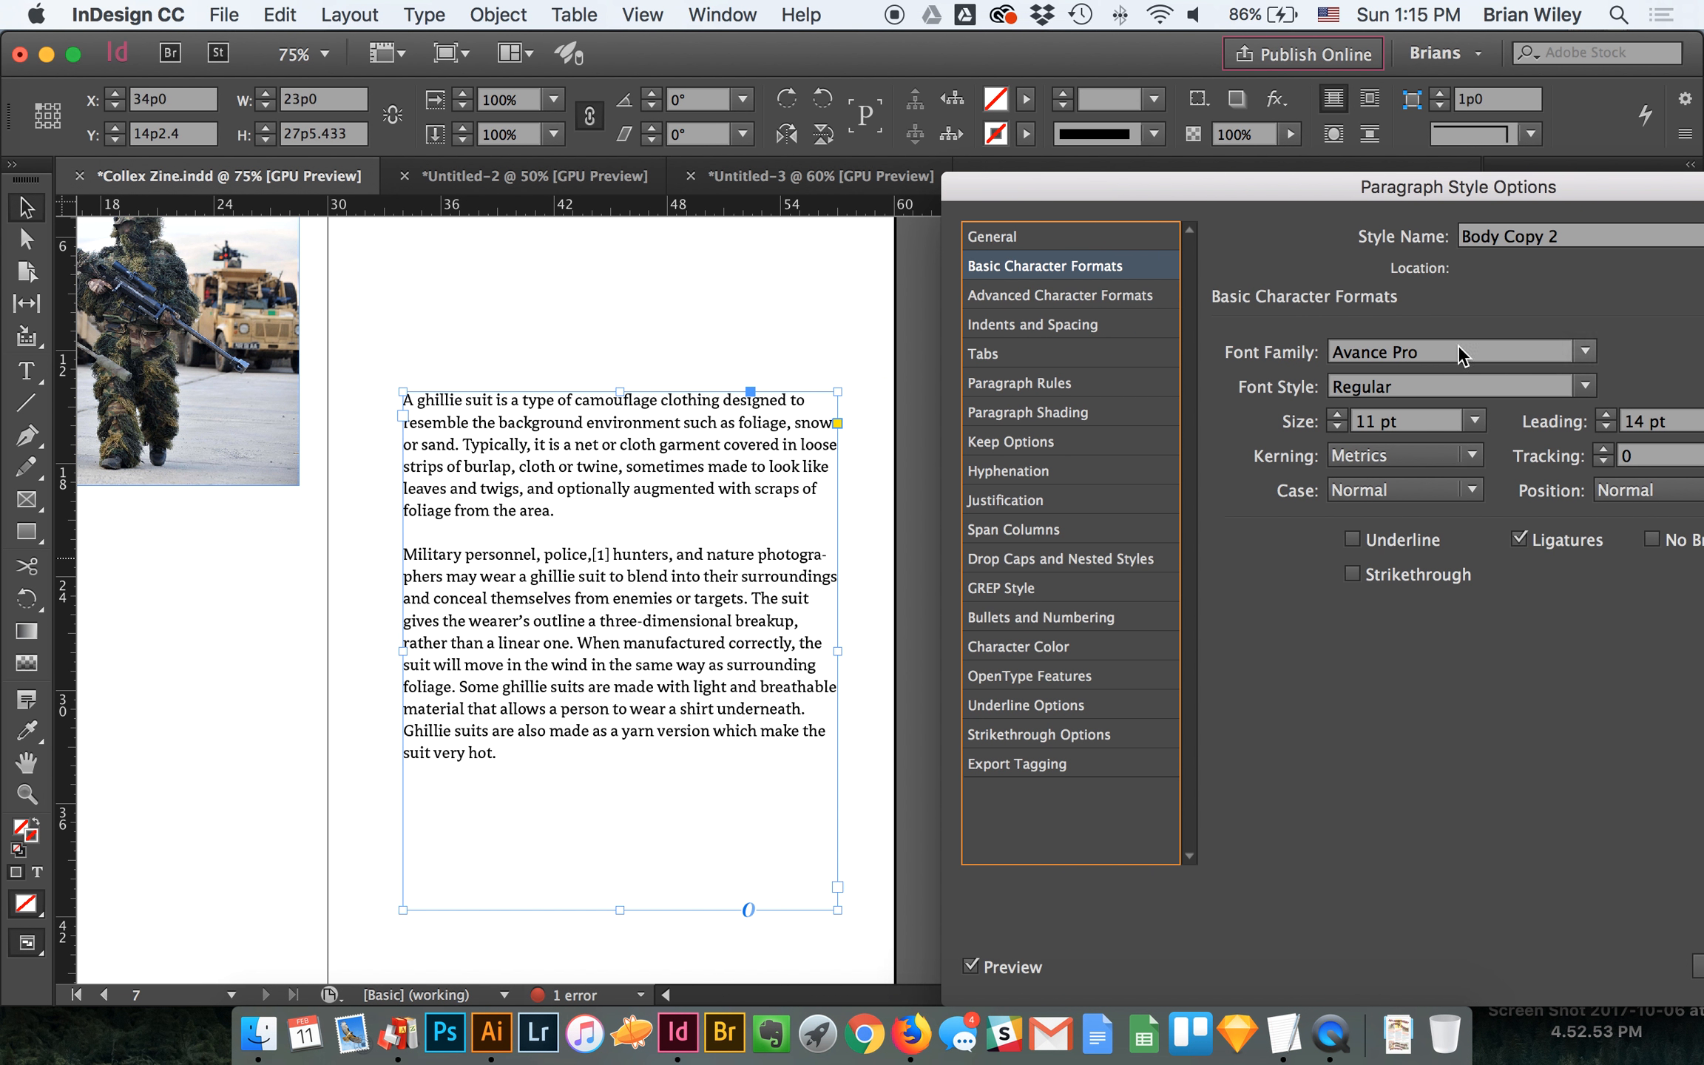
Step: Try Arial as the font family of the Body Copy 2 style
left_click(1464, 351)
key("super+a")
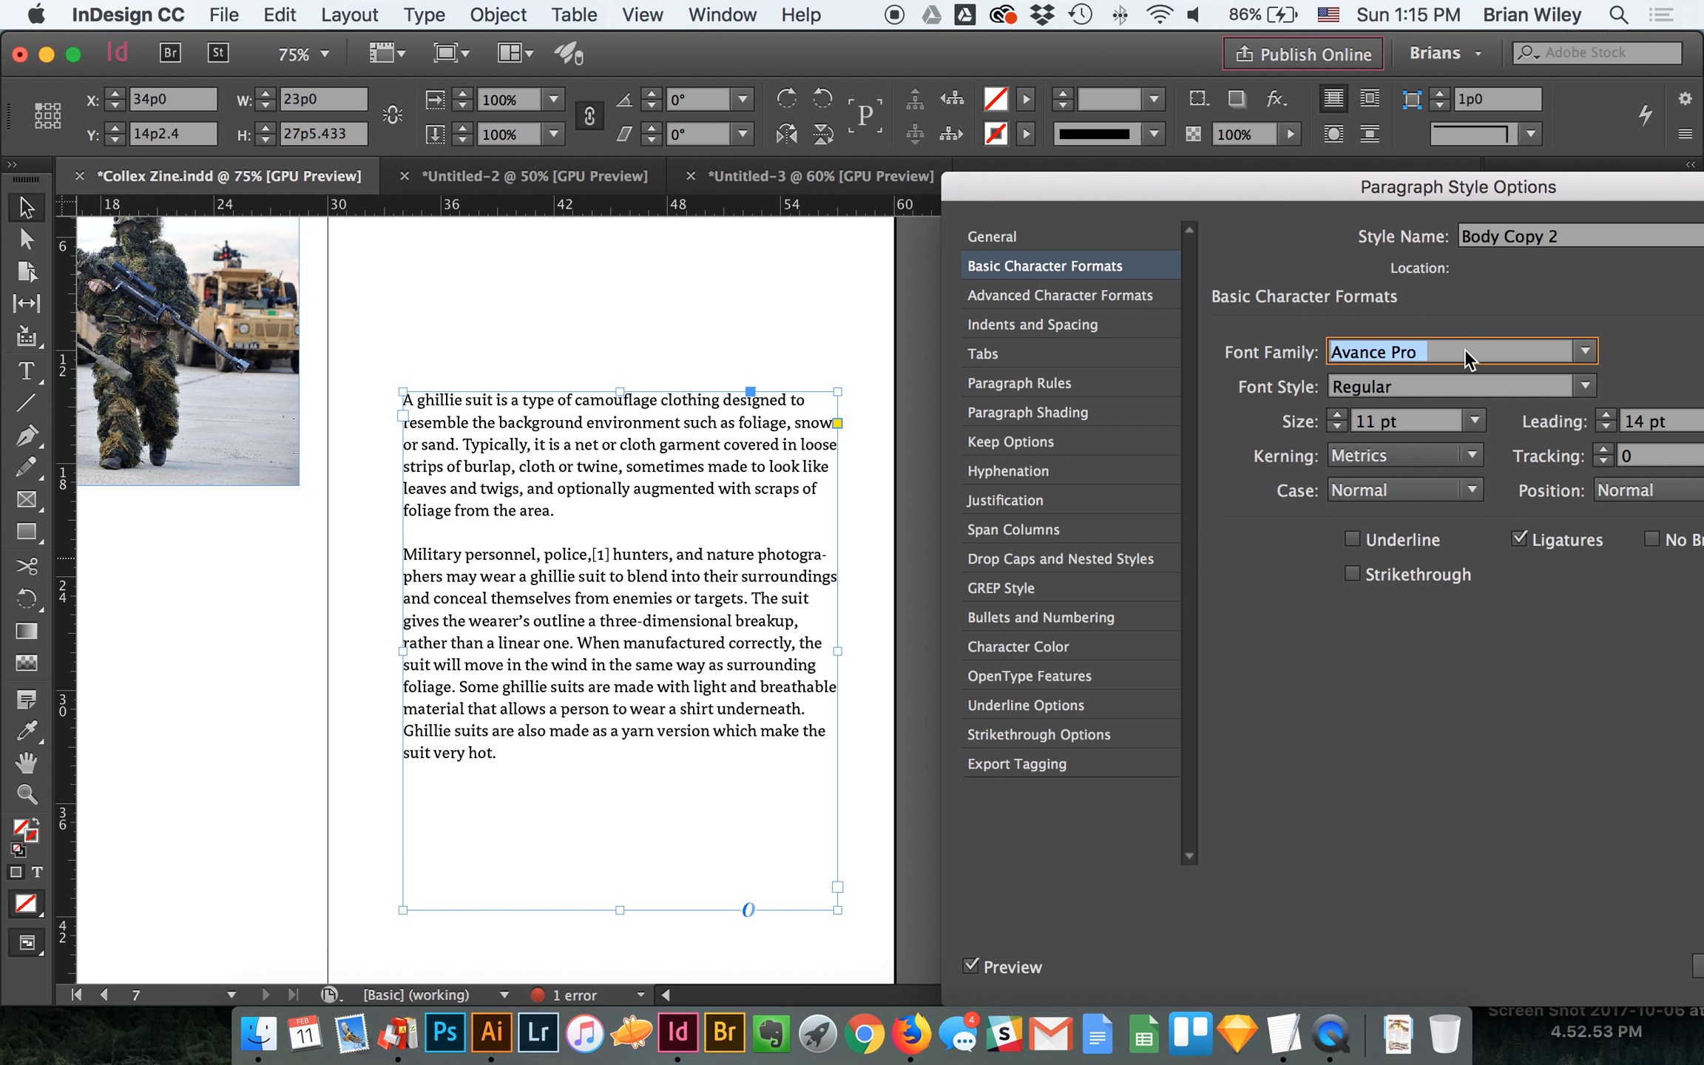
type("Arial")
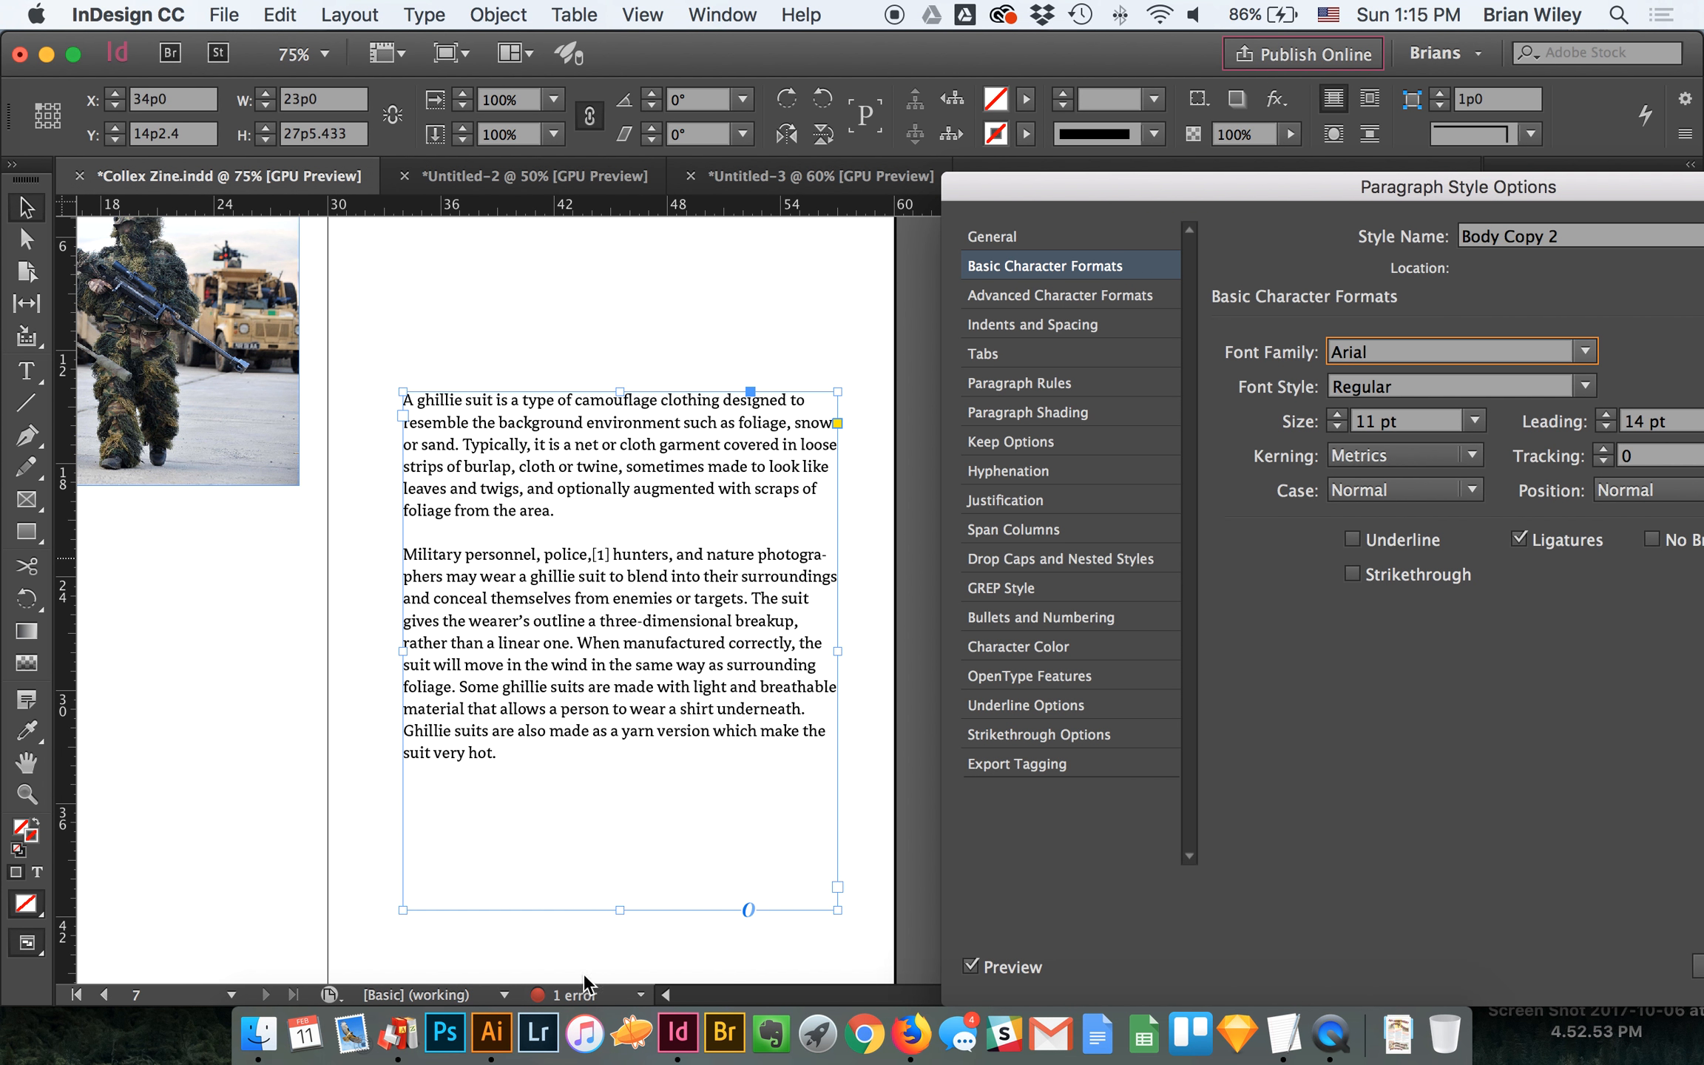
Step: Switch to FontExplorer X, activate the Arno font set and return to InDesign
left_click(398, 1035)
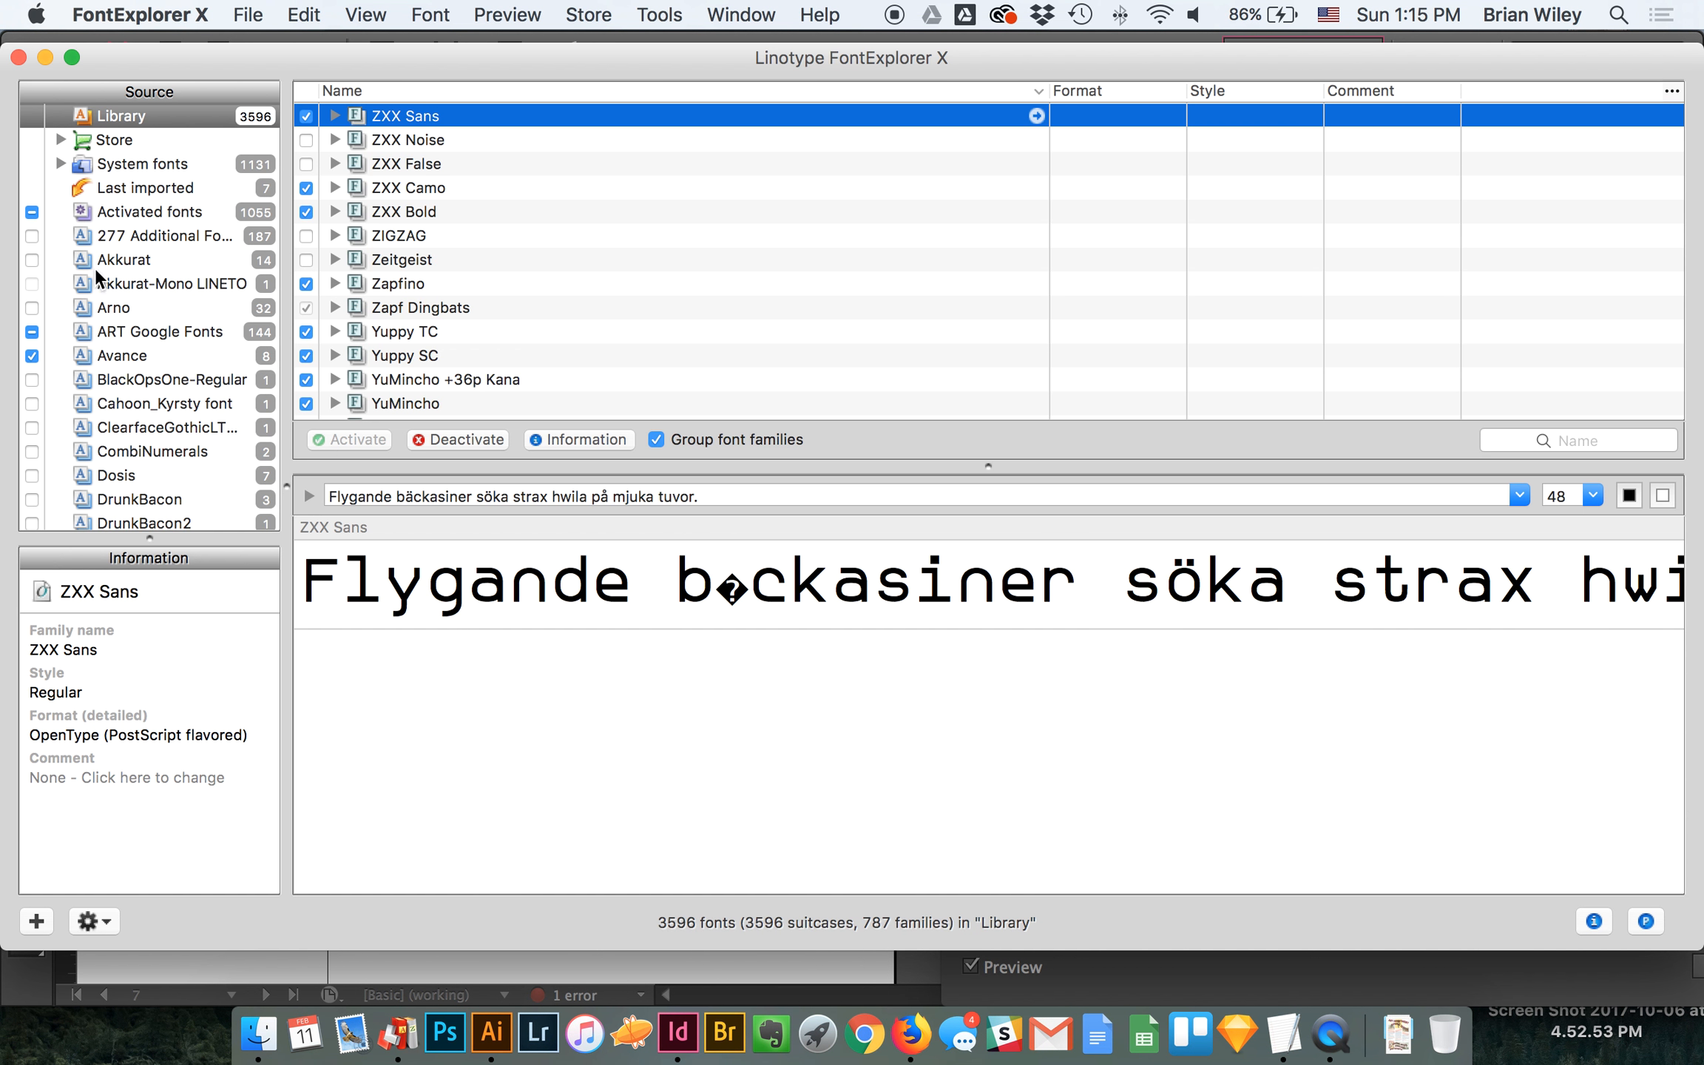
left_click(31, 307)
left_click(1078, 383)
key("super+Tab")
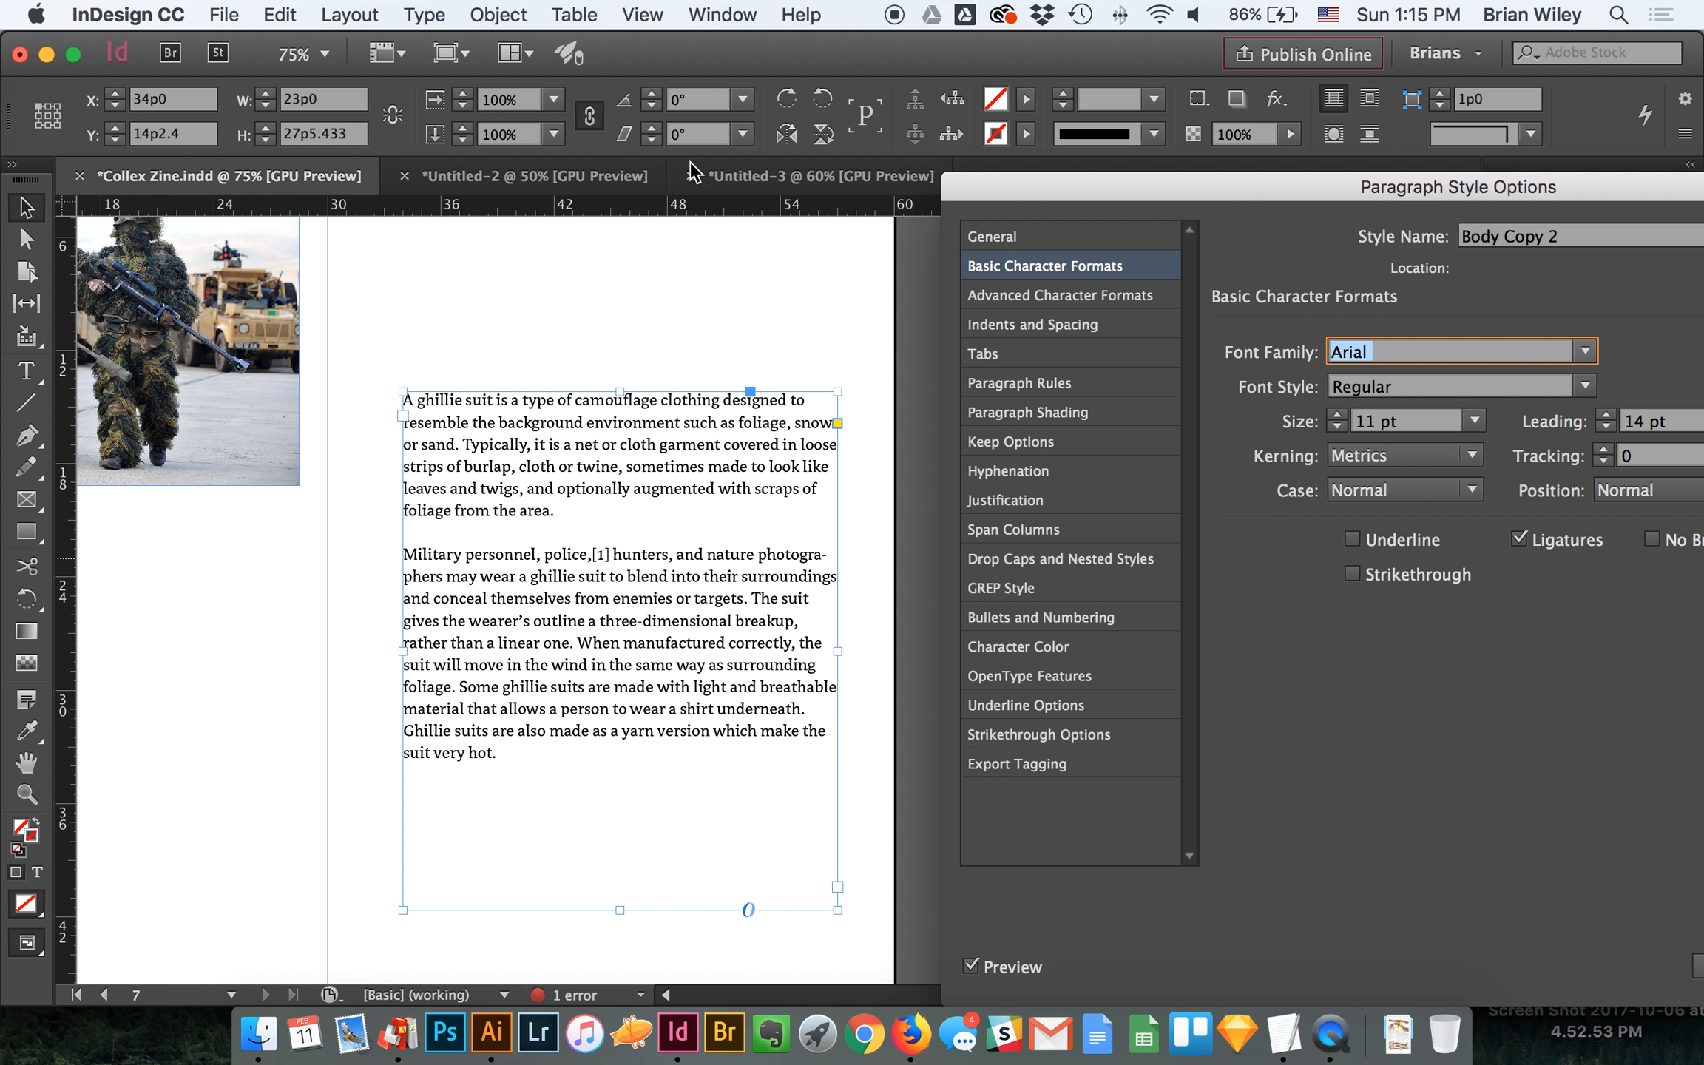
Step: Set the font family of the Body Copy 2 style to Arno Pro
type("Ar")
key("super+Tab")
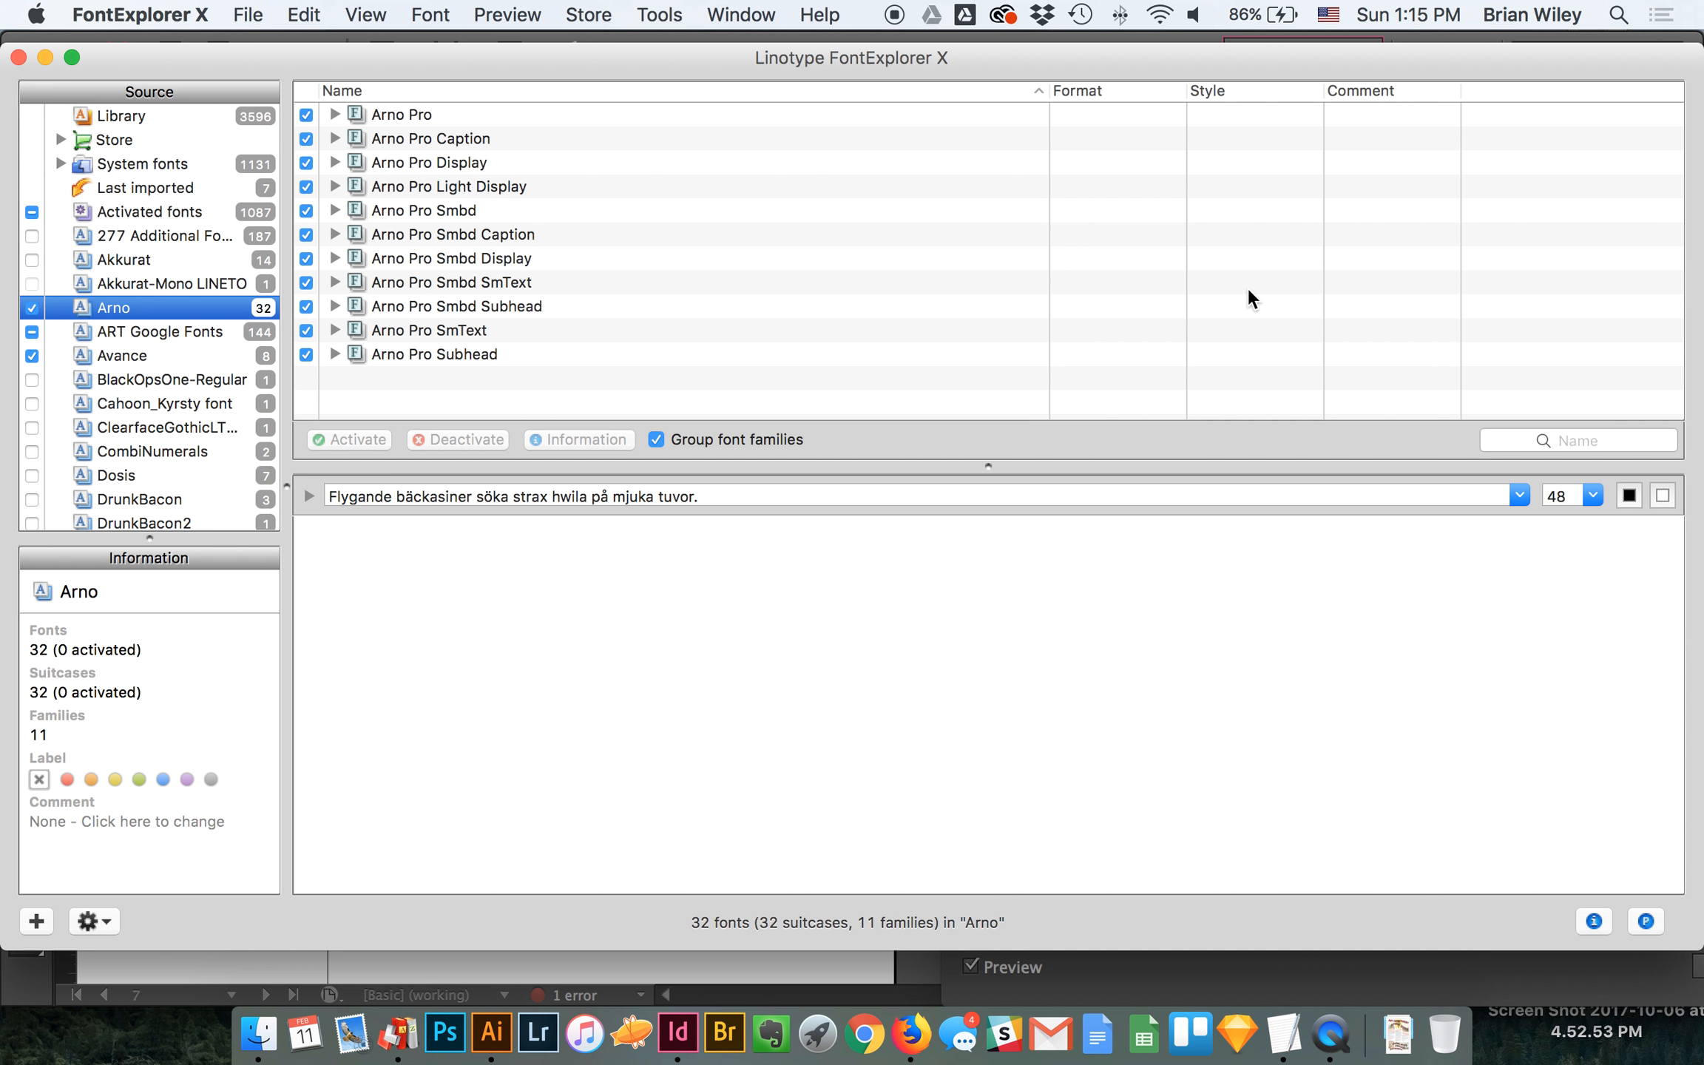
key("super+Tab")
left_click_drag(1459, 349, 1206, 338)
type("Arno Pro")
key("Tab")
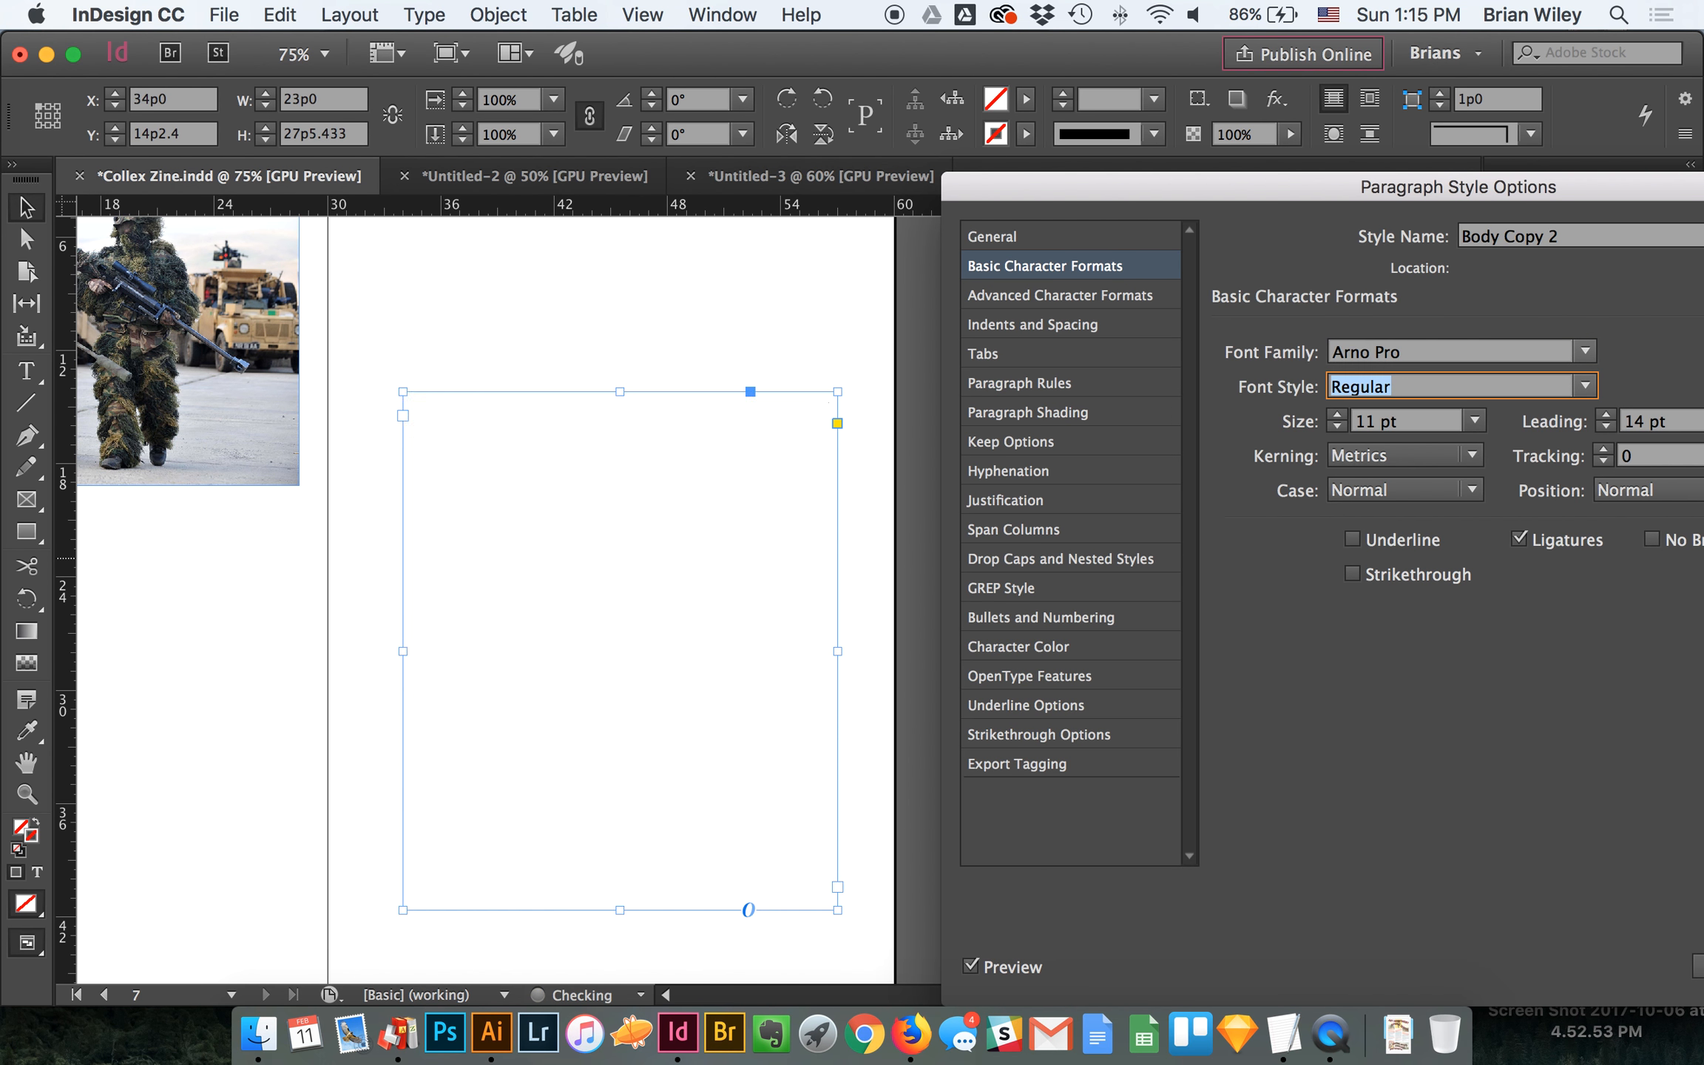
Step: Try a 10 pt font size for the Body Copy 2 style and set it back to 11 pt
left_click(1338, 427)
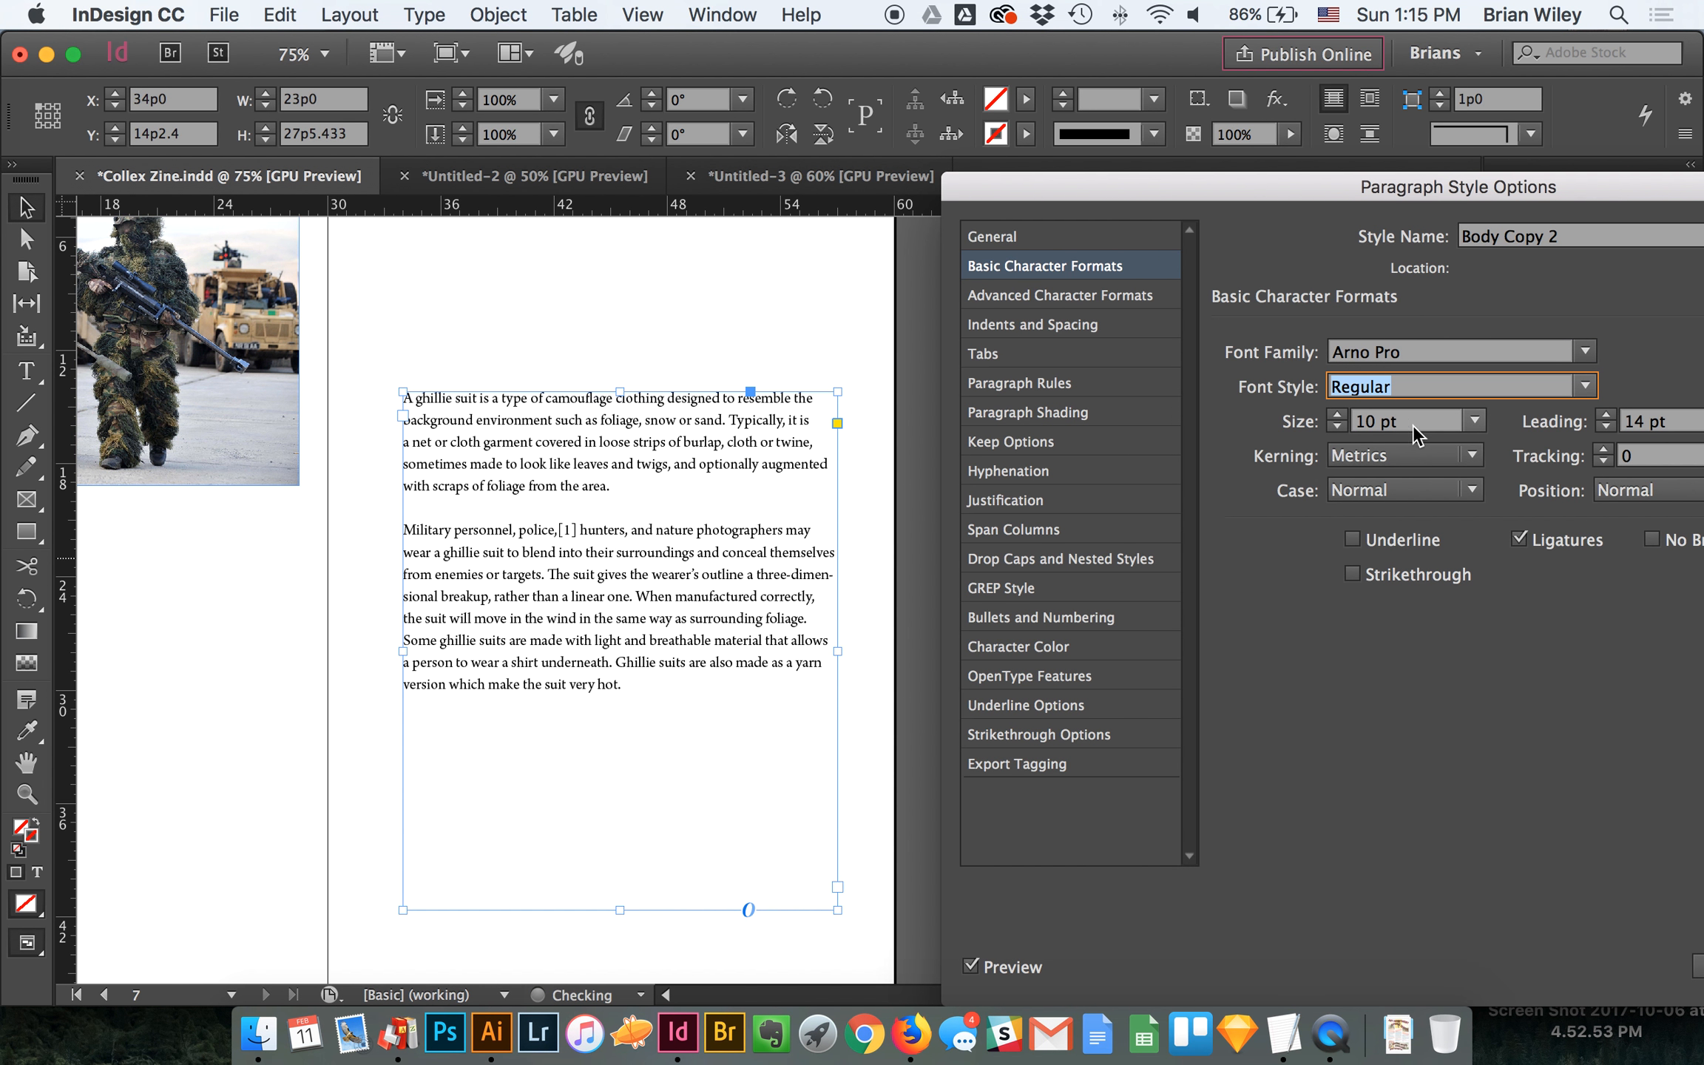
left_click_drag(1189, 196, 1020, 190)
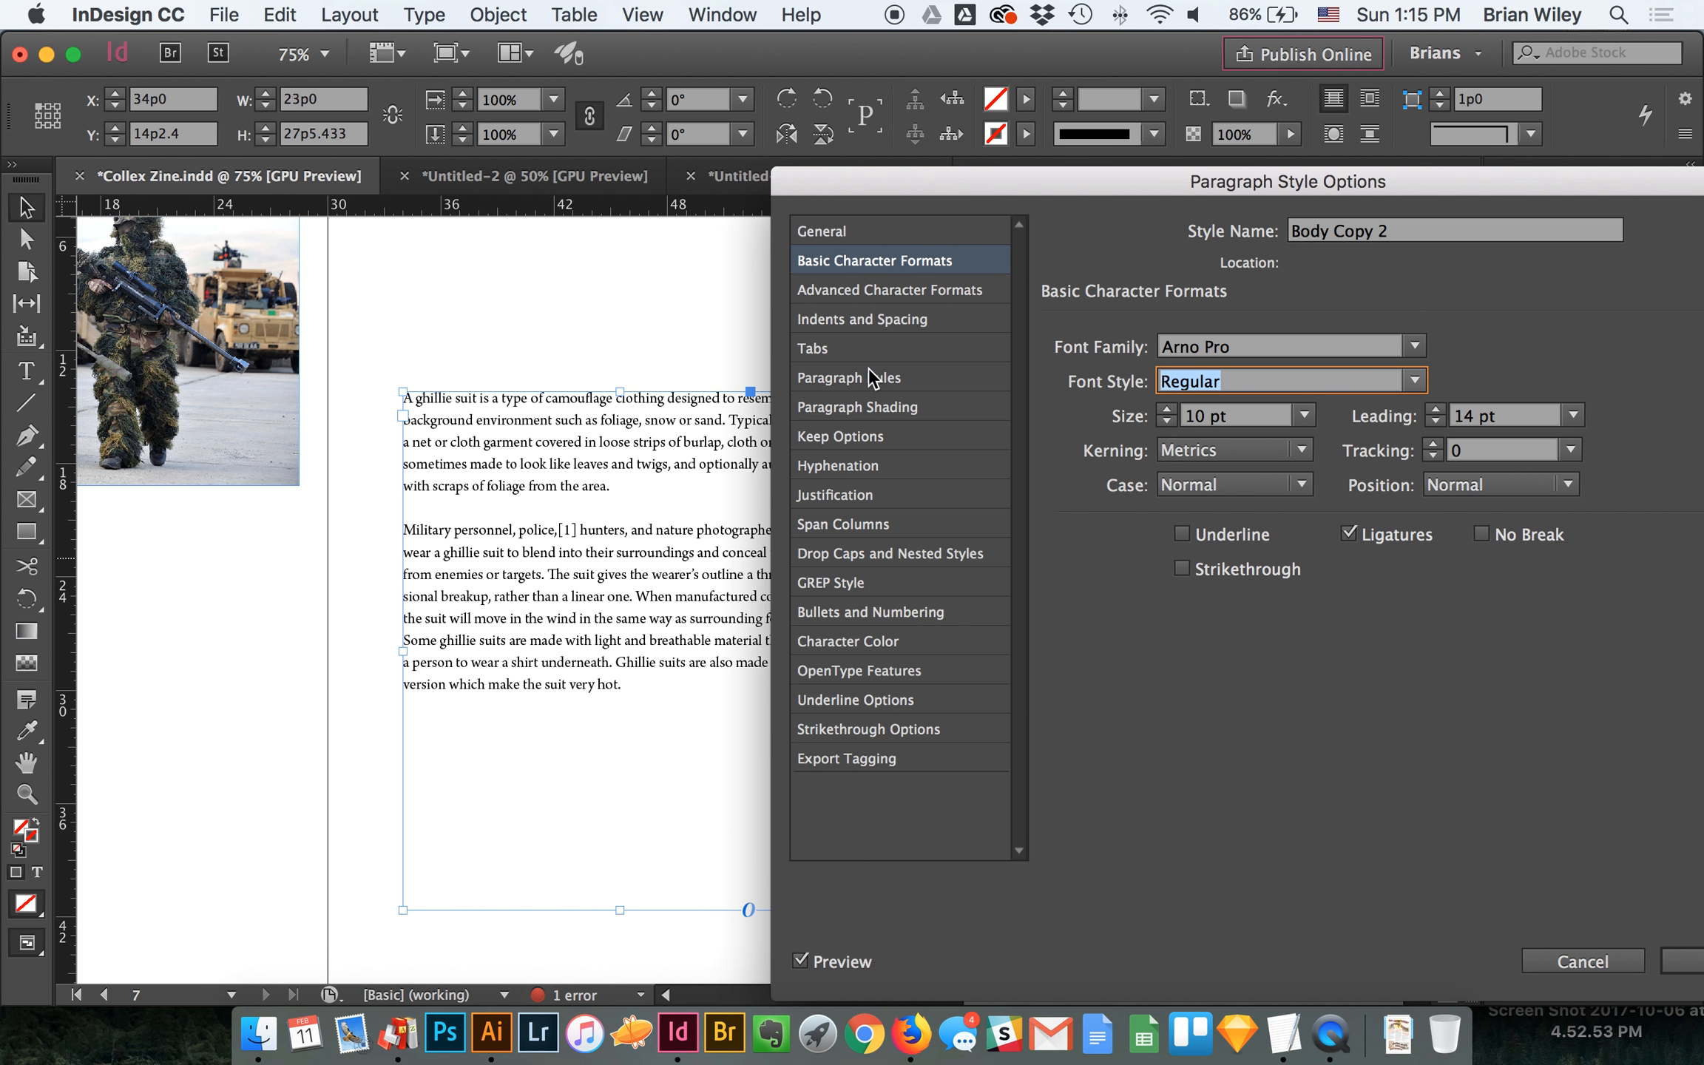
left_click(1163, 408)
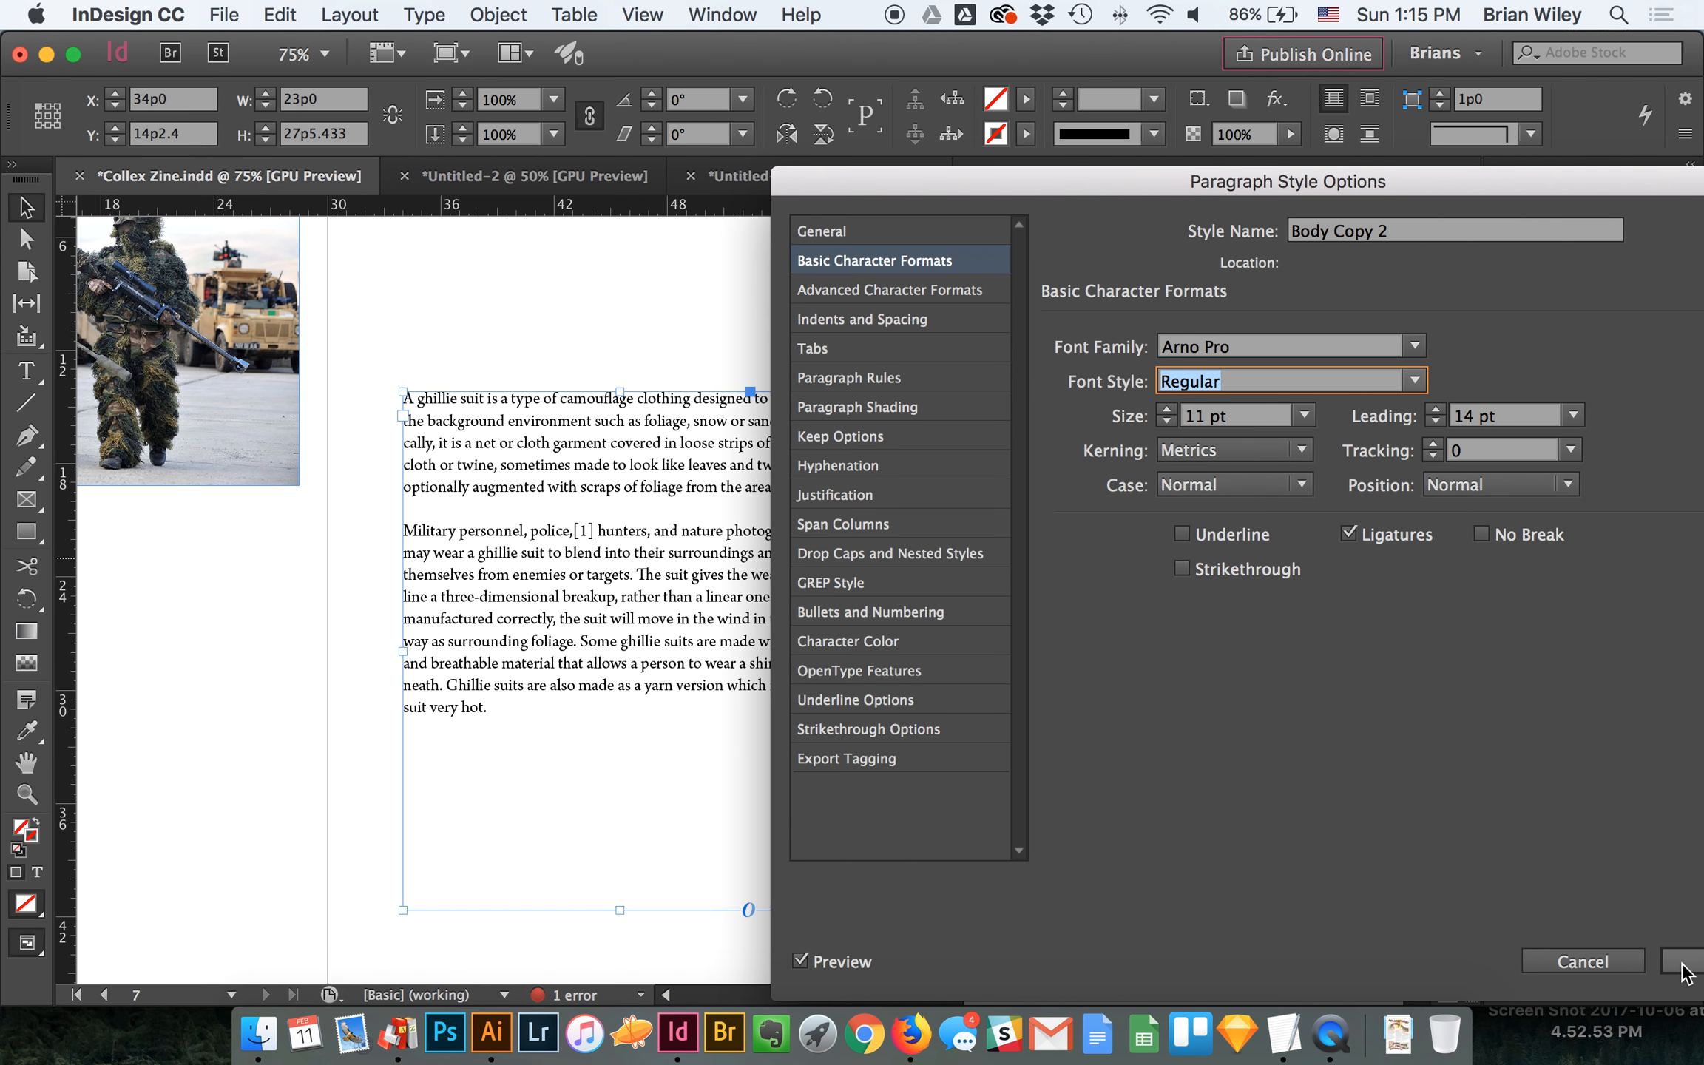
Step: Set the OpenType figure style of Body Copy 2 to Proportional Oldstyle and save the style changes
left_click_drag(936, 180, 1034, 215)
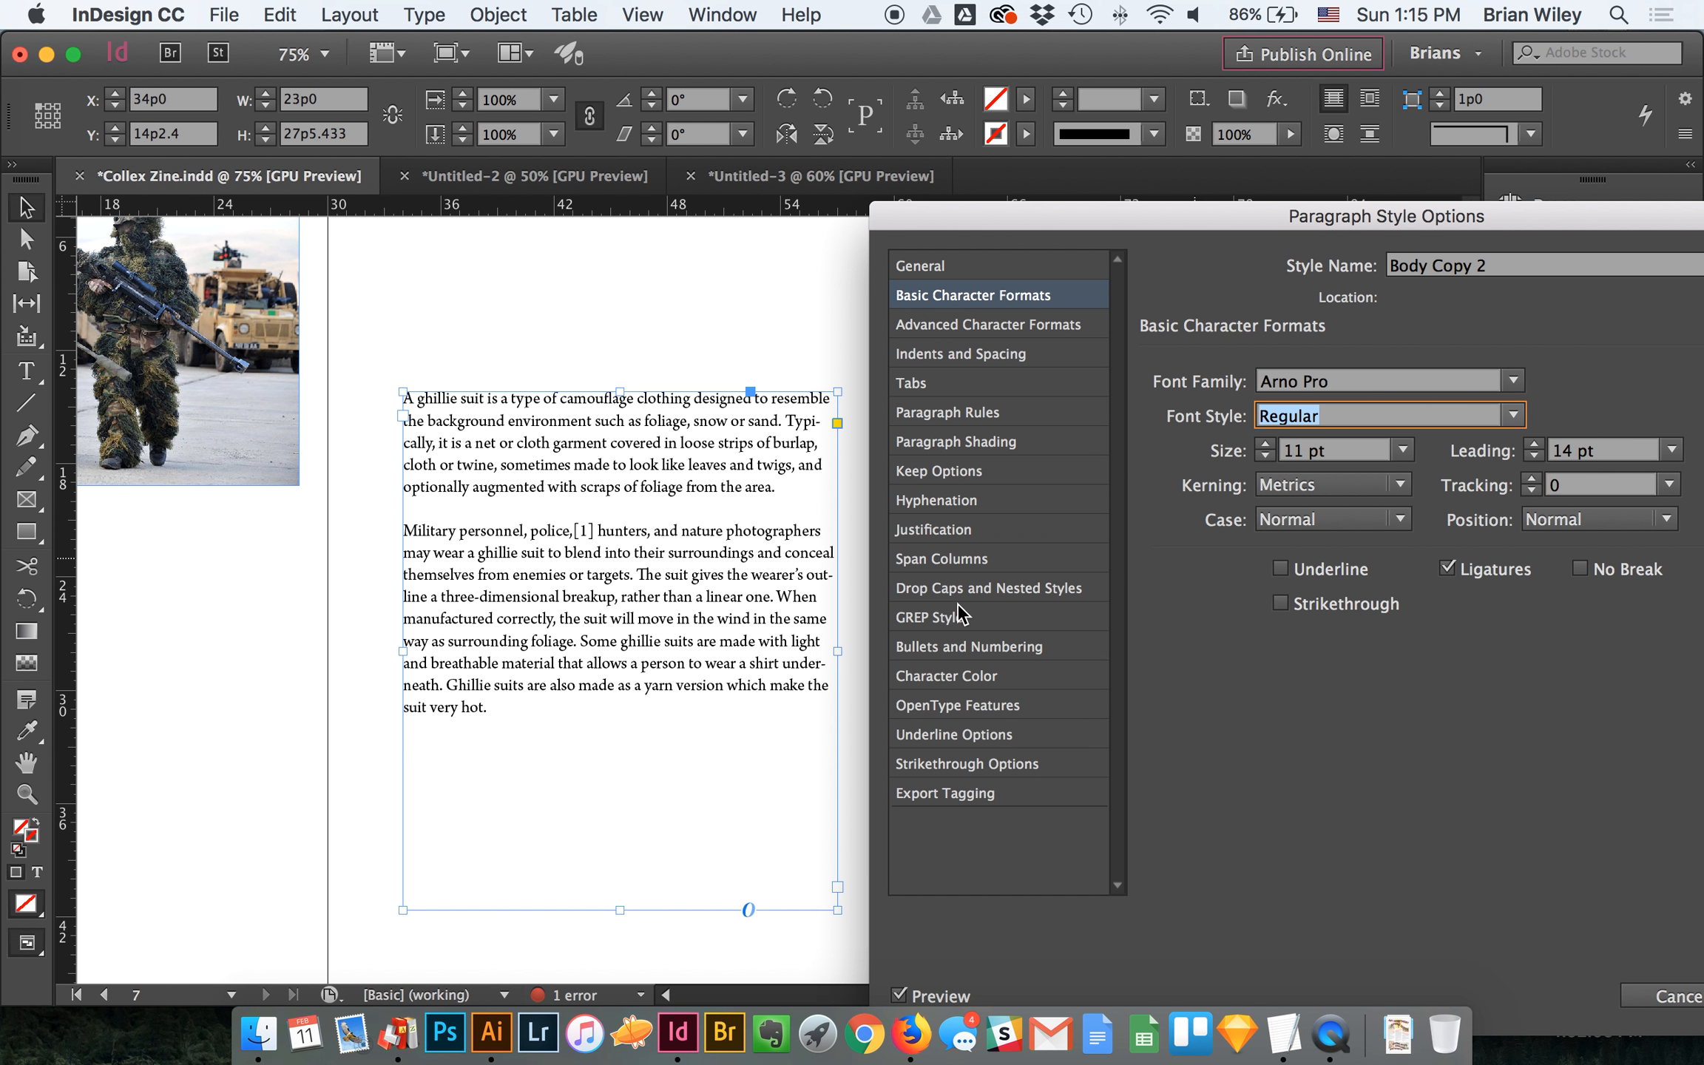
left_click(956, 704)
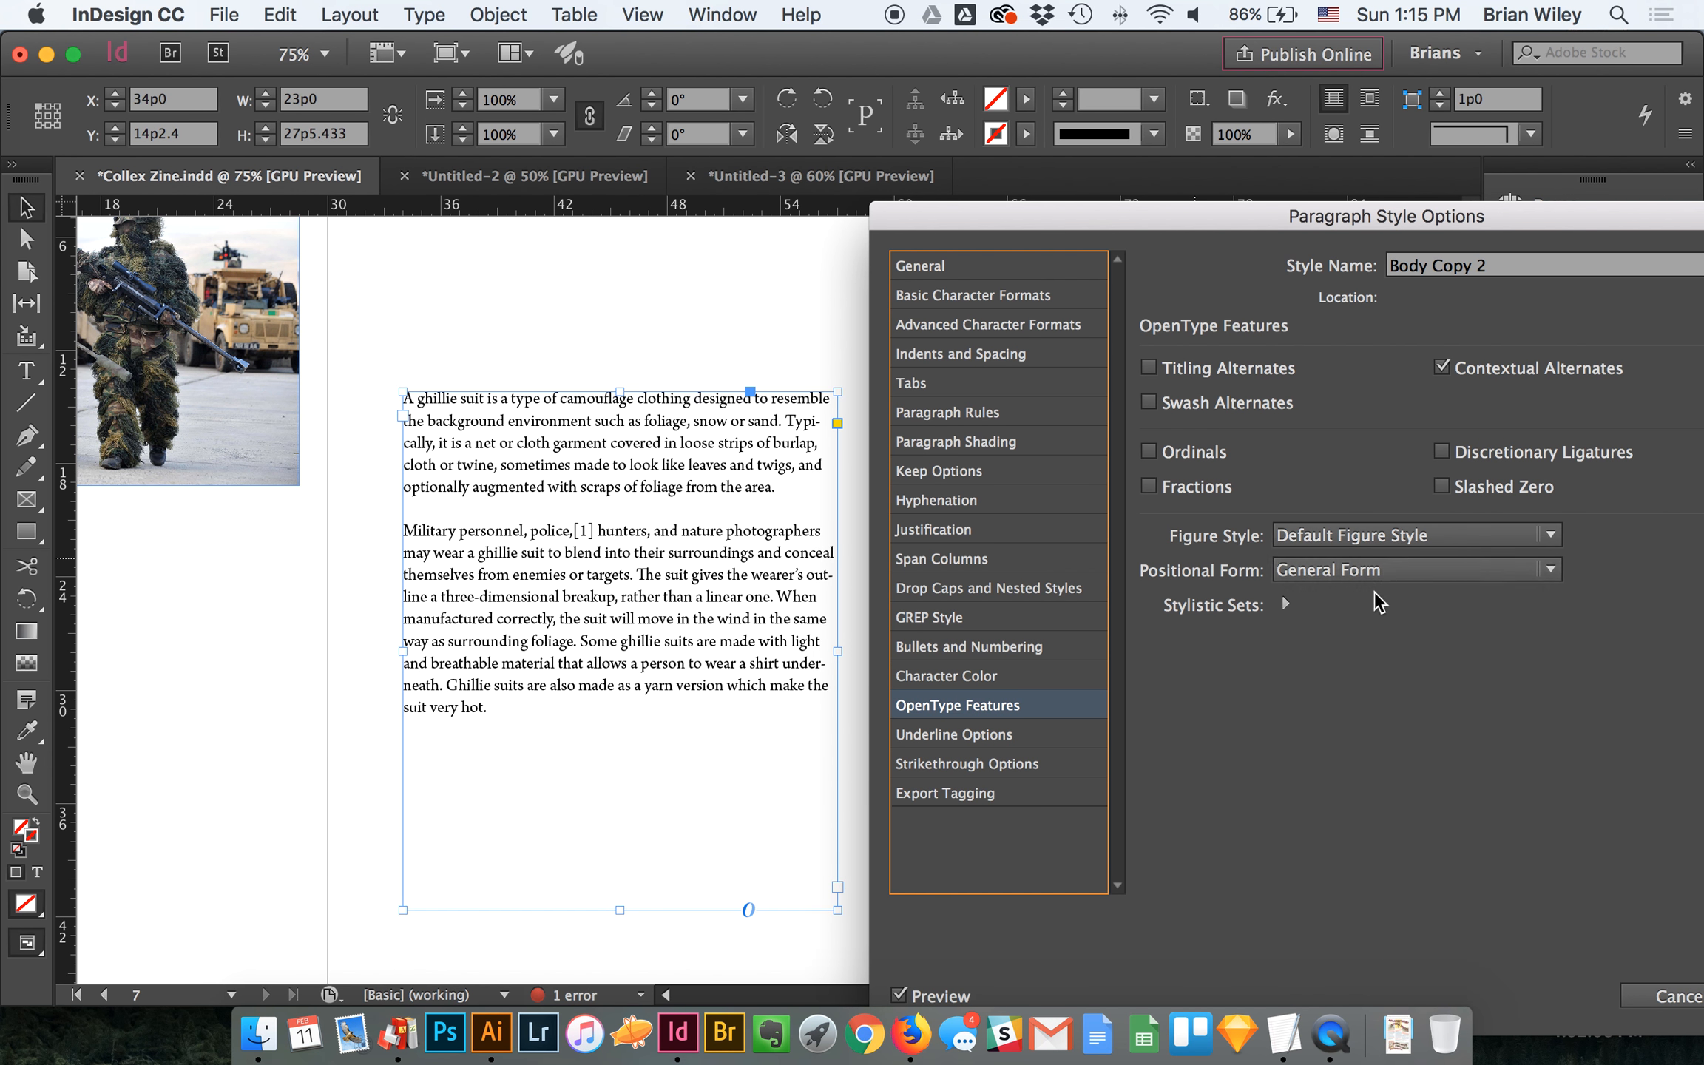
left_click(1365, 536)
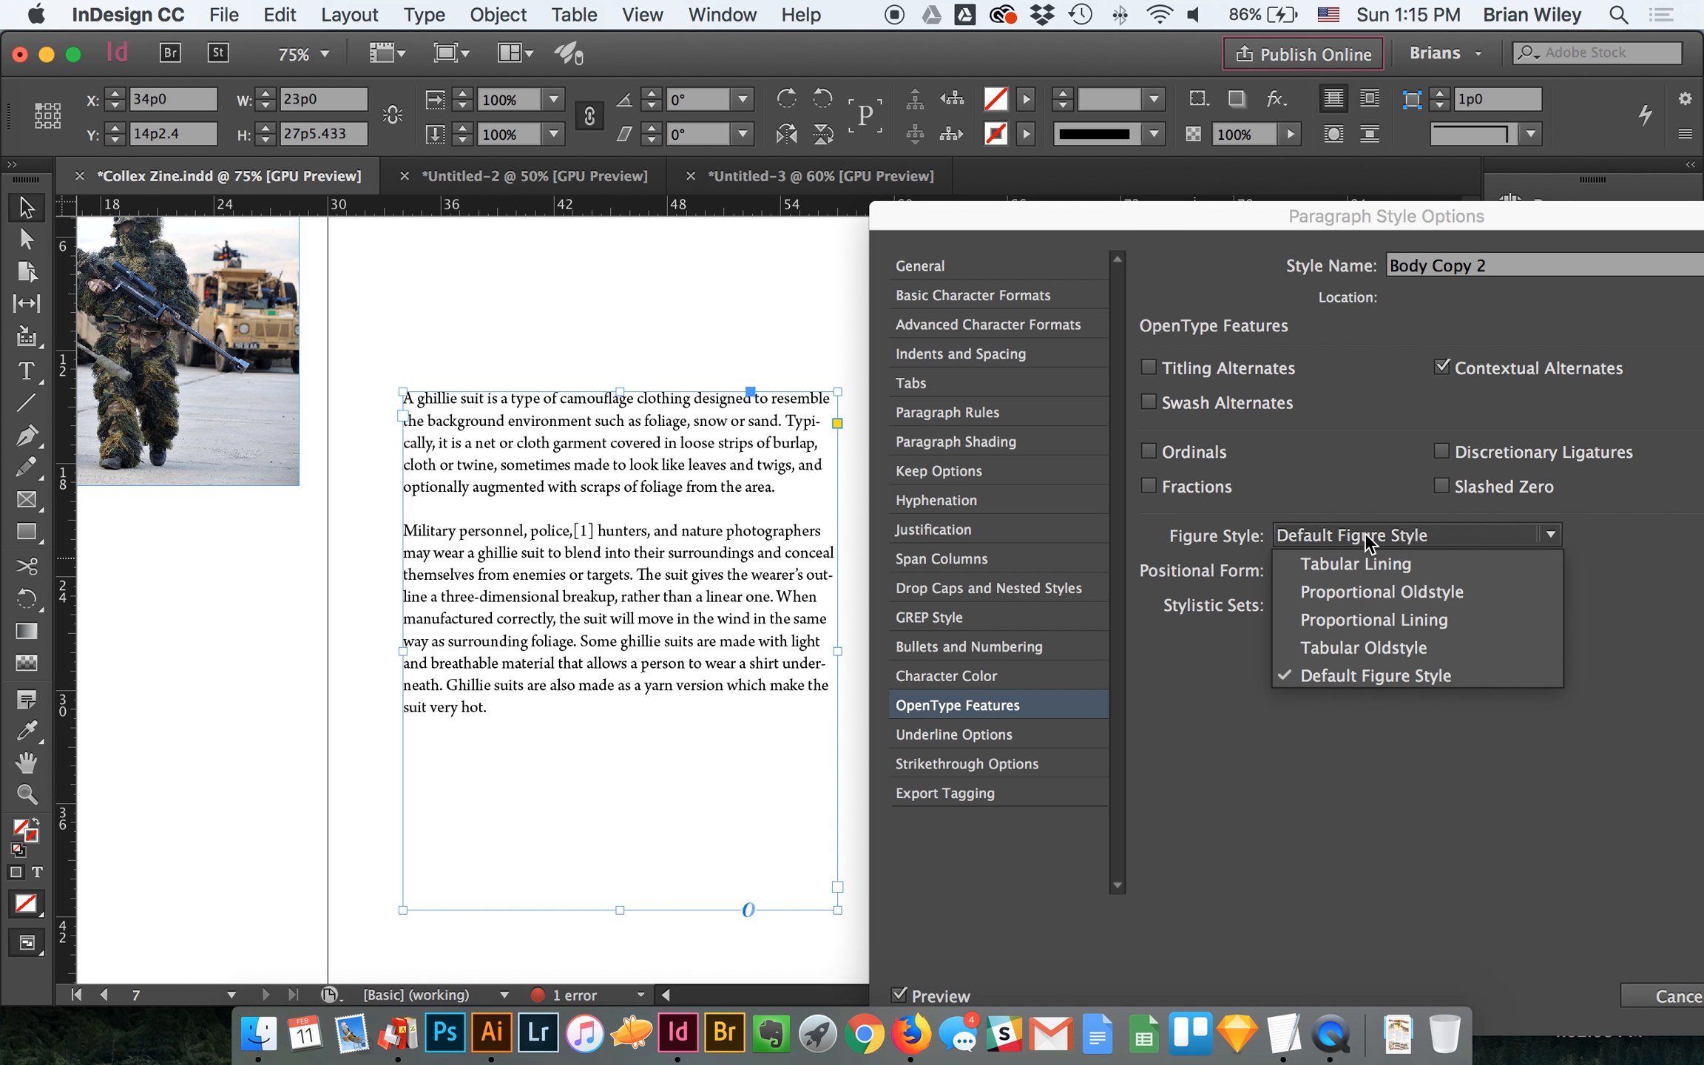
left_click(1372, 596)
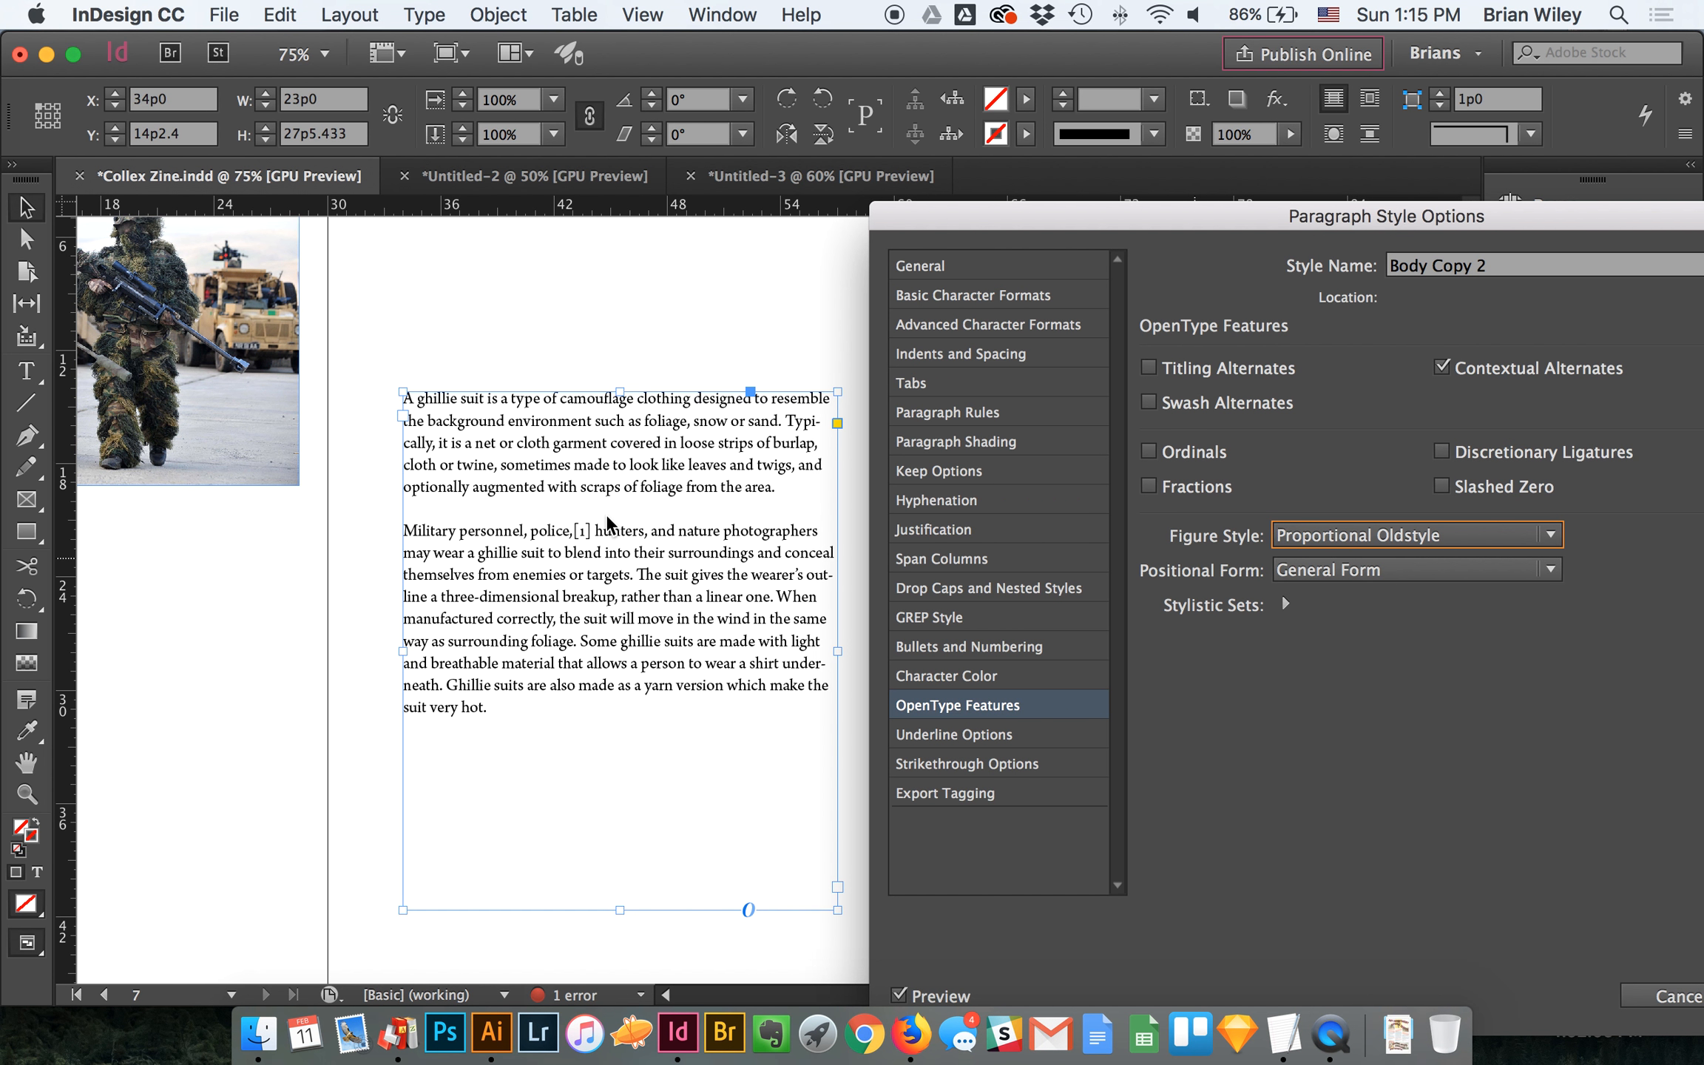
left_click_drag(1092, 222, 861, 113)
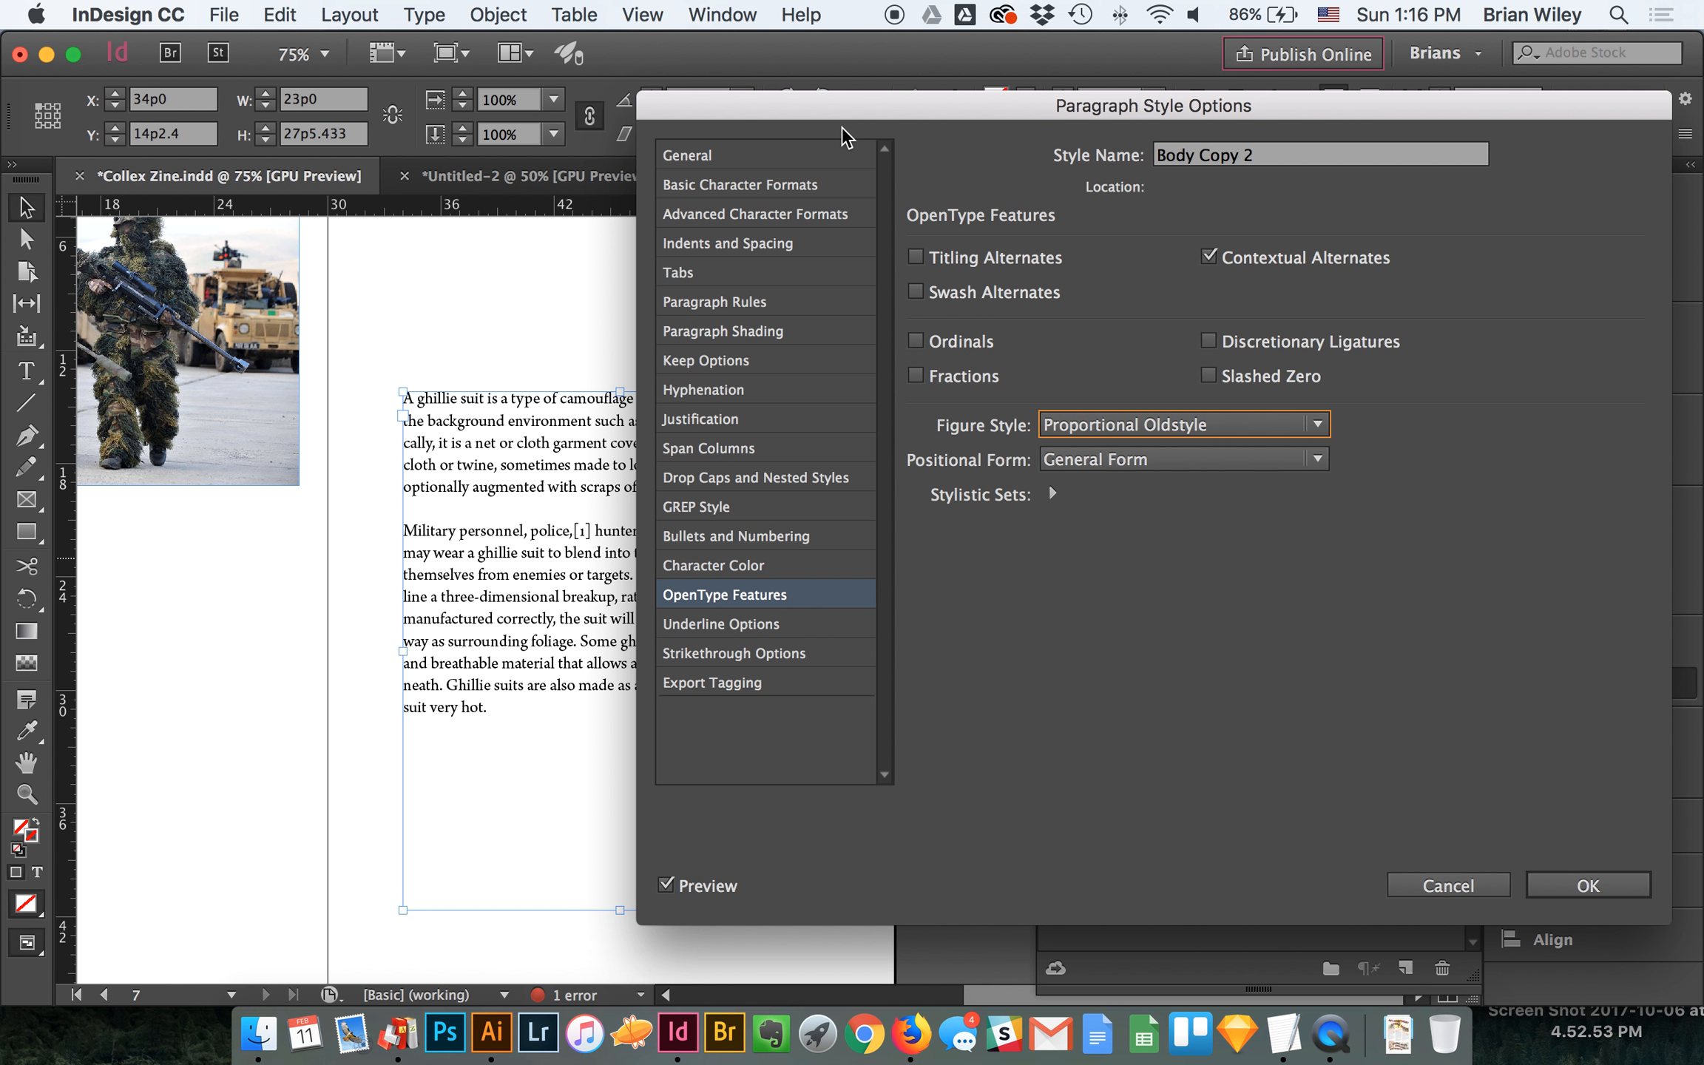
left_click_drag(844, 137, 528, 93)
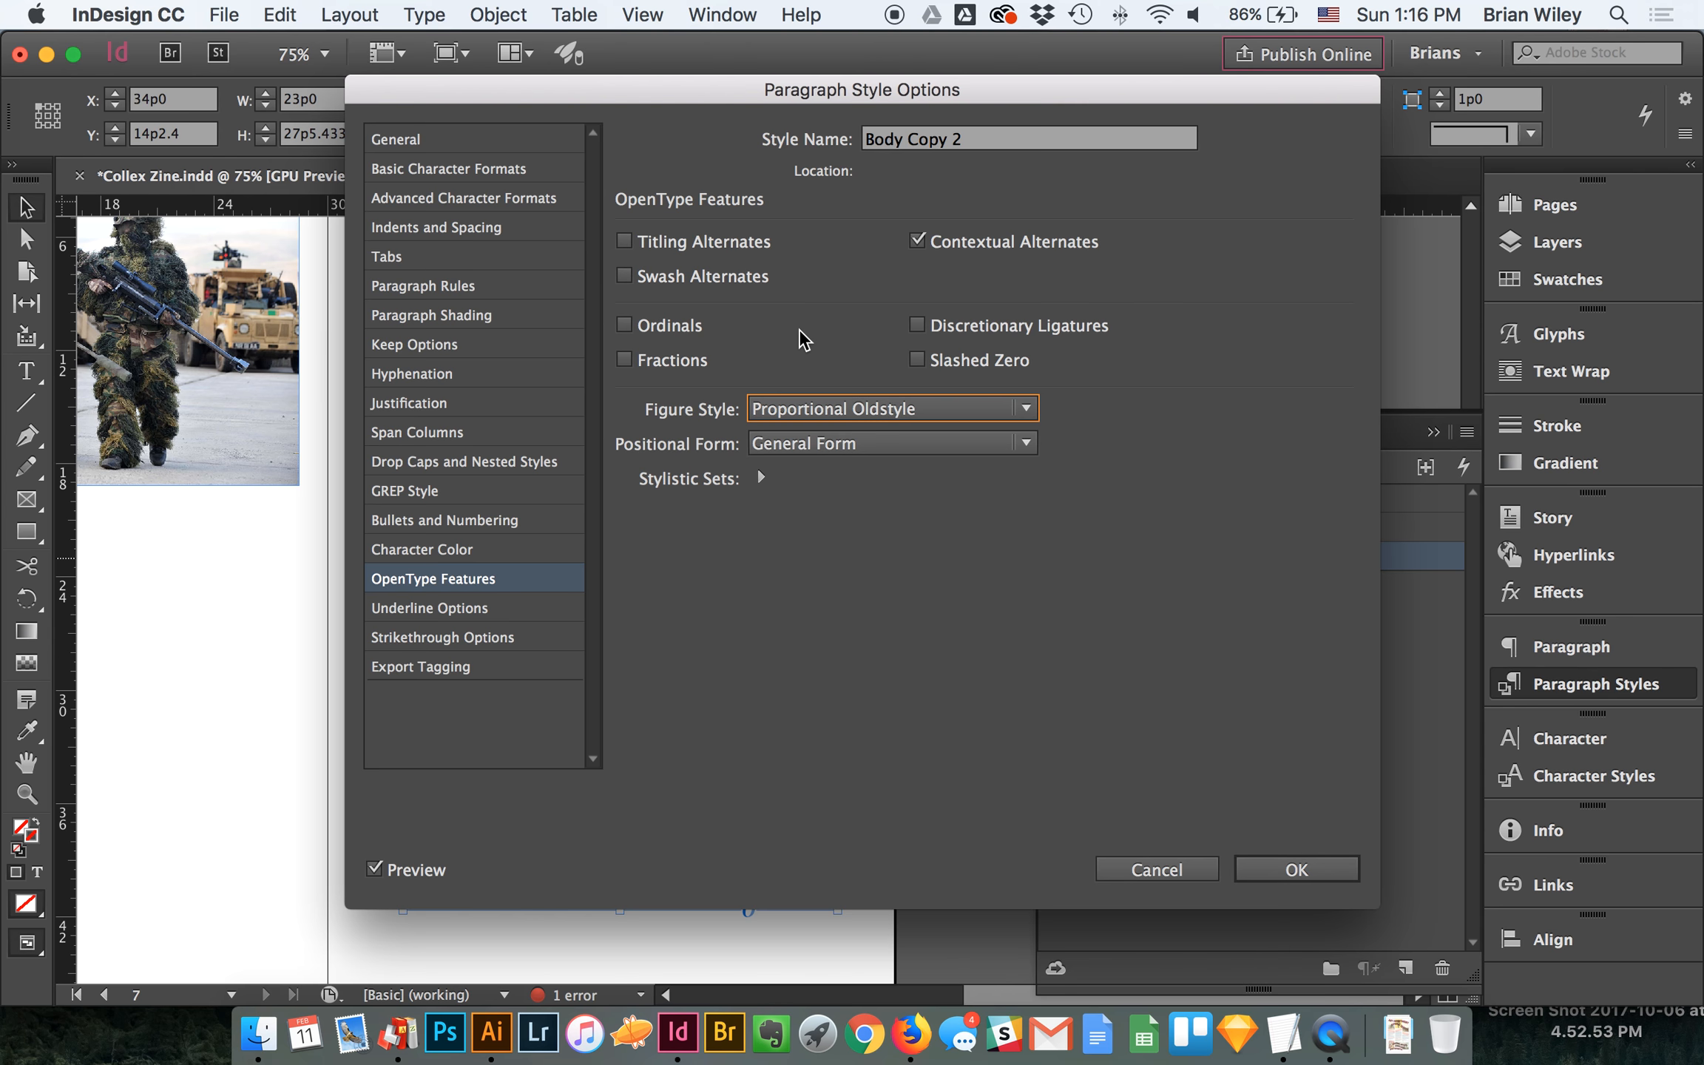
mouse_move(574, 88)
left_mouse_down()
mouse_move(959, 133)
mouse_move(608, 89)
left_mouse_up()
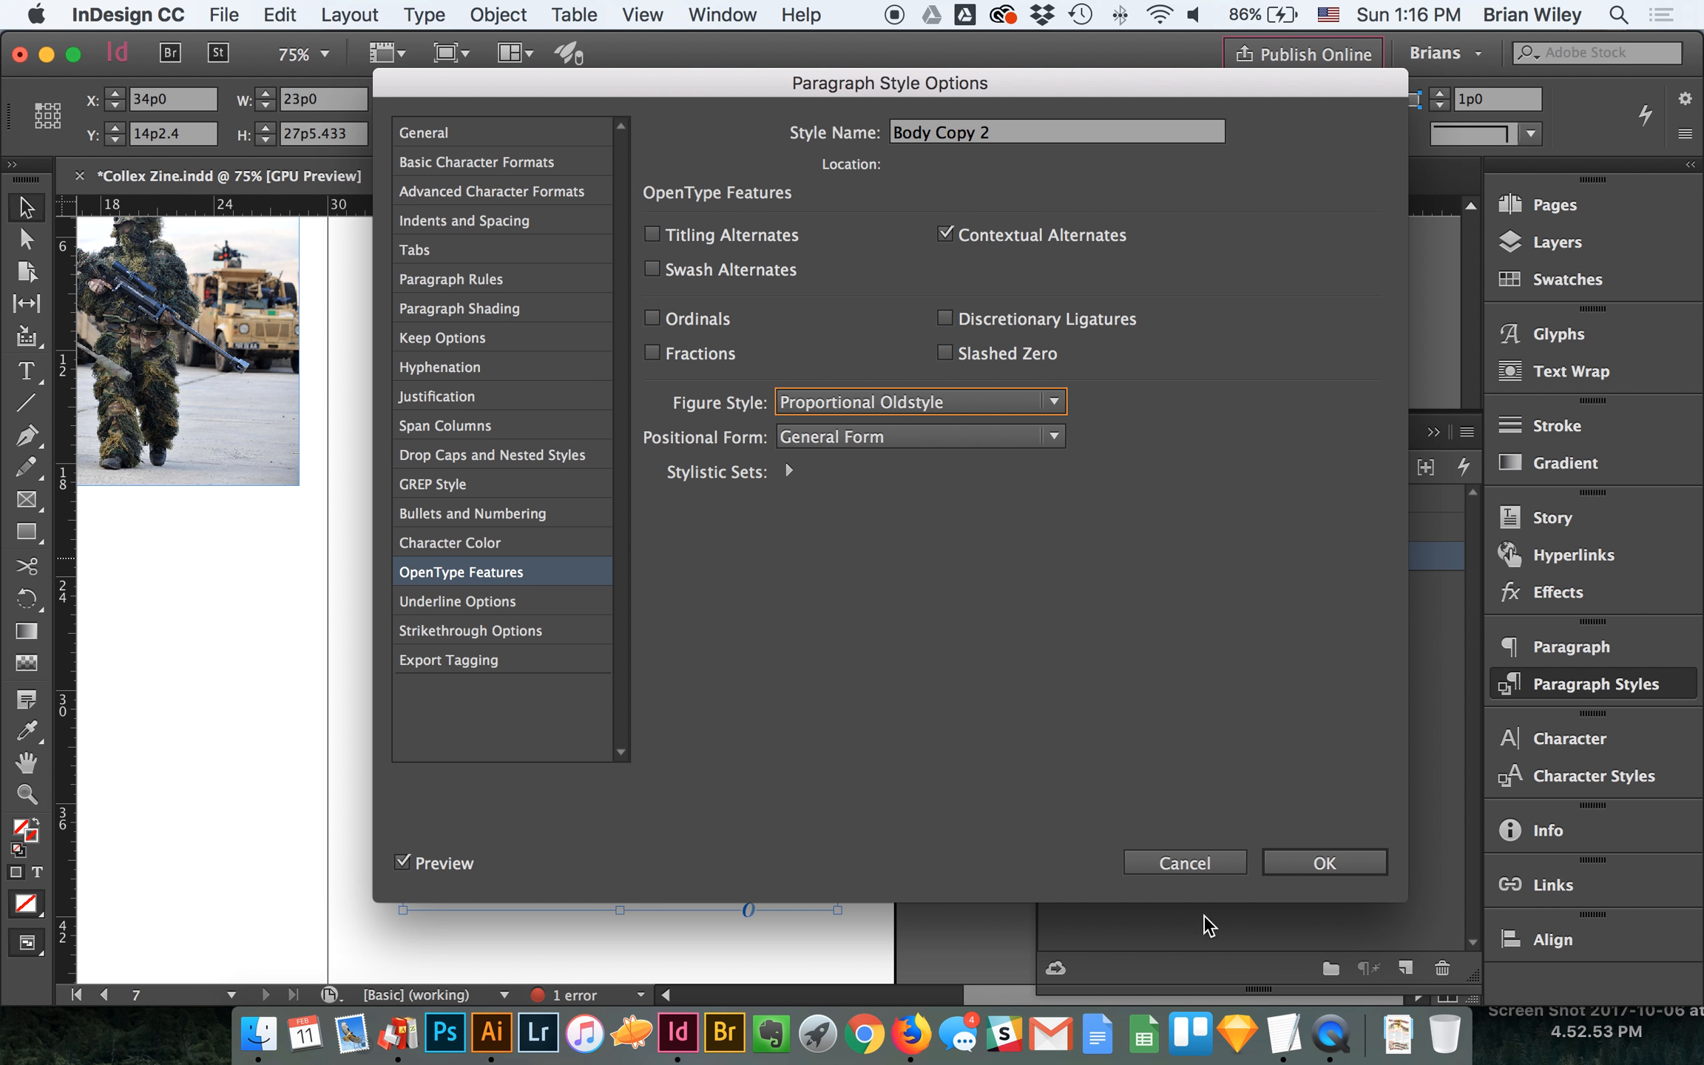
left_click(1312, 873)
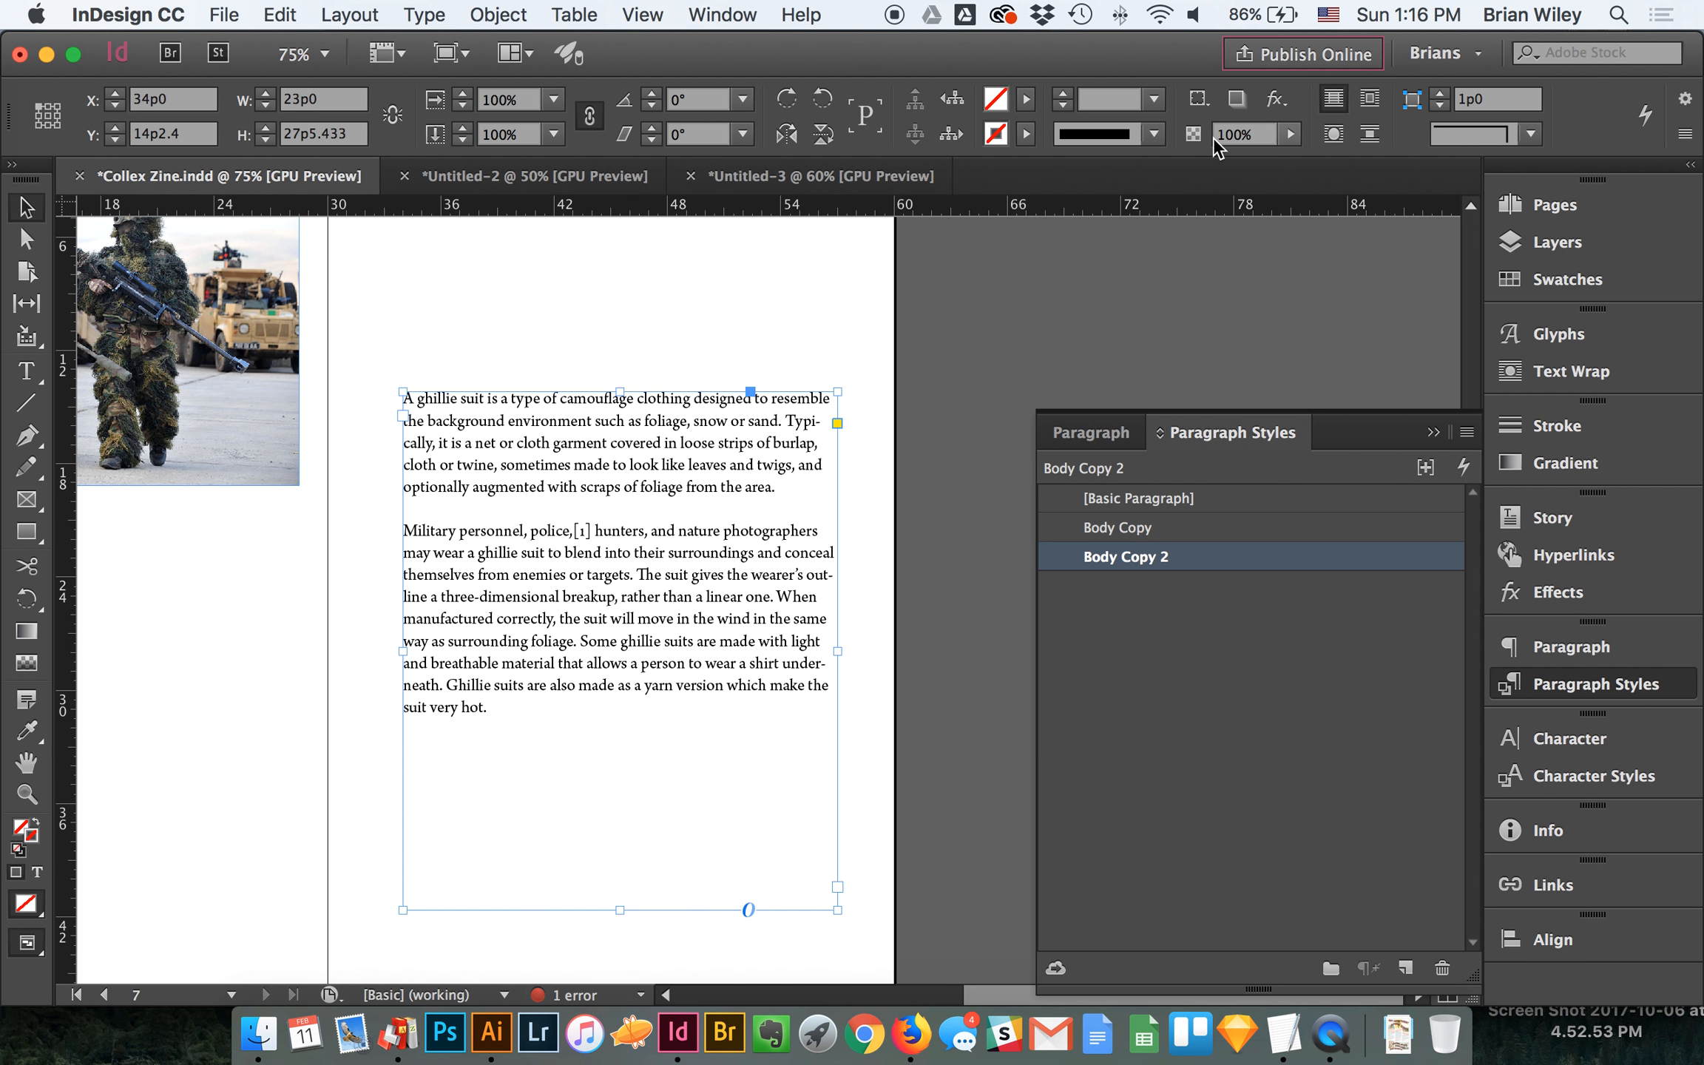